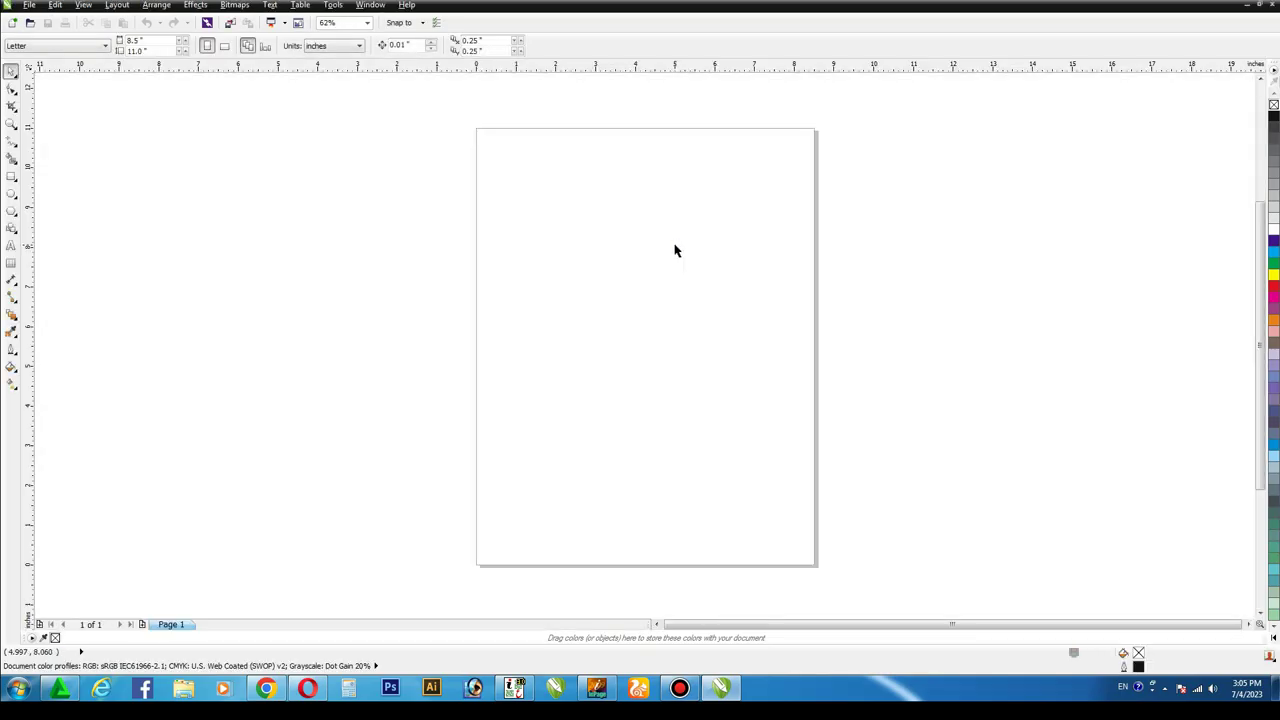
- Import the hand-holding-business-card photo and place it centred on the page
left_click(29, 5)
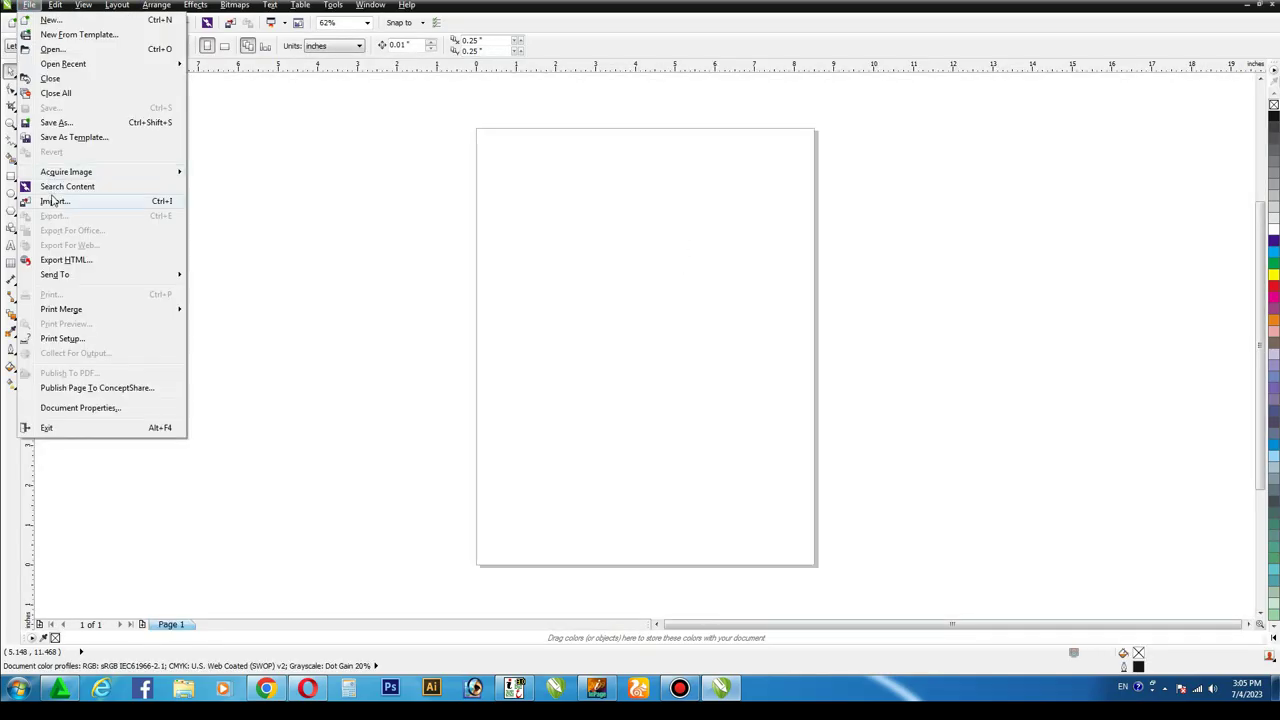
left_click(54, 201)
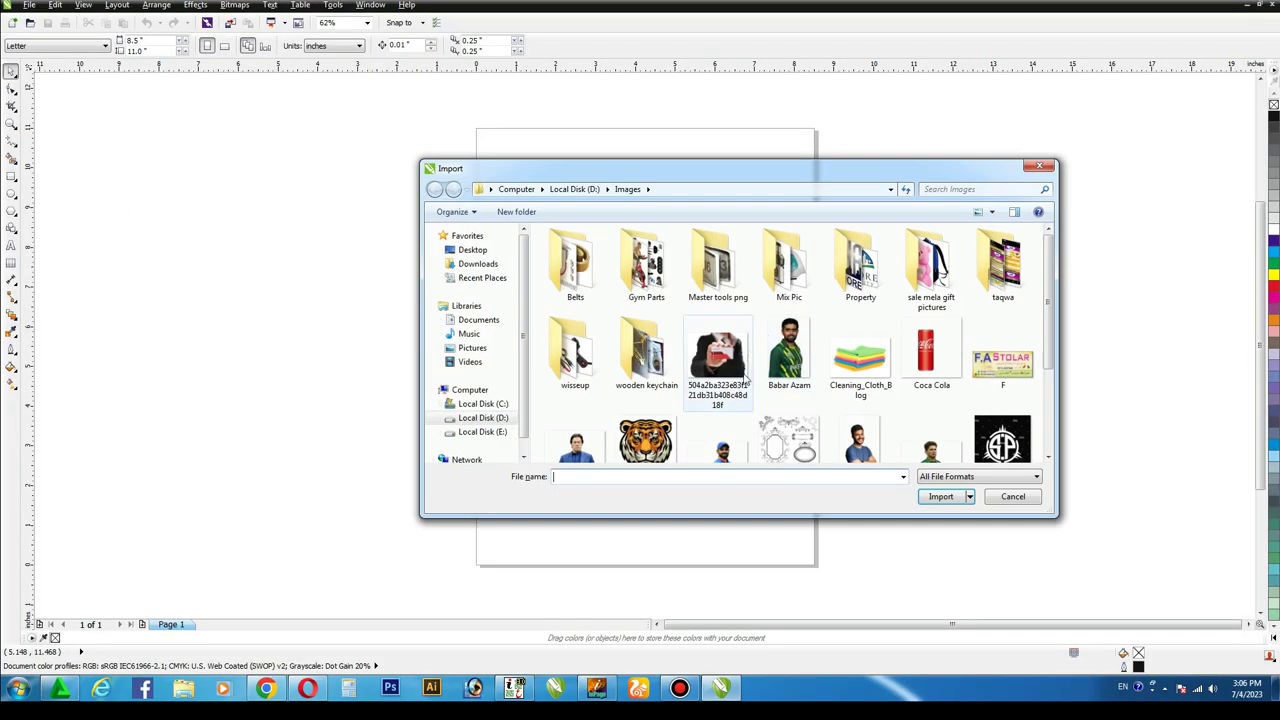
double_click(745, 378)
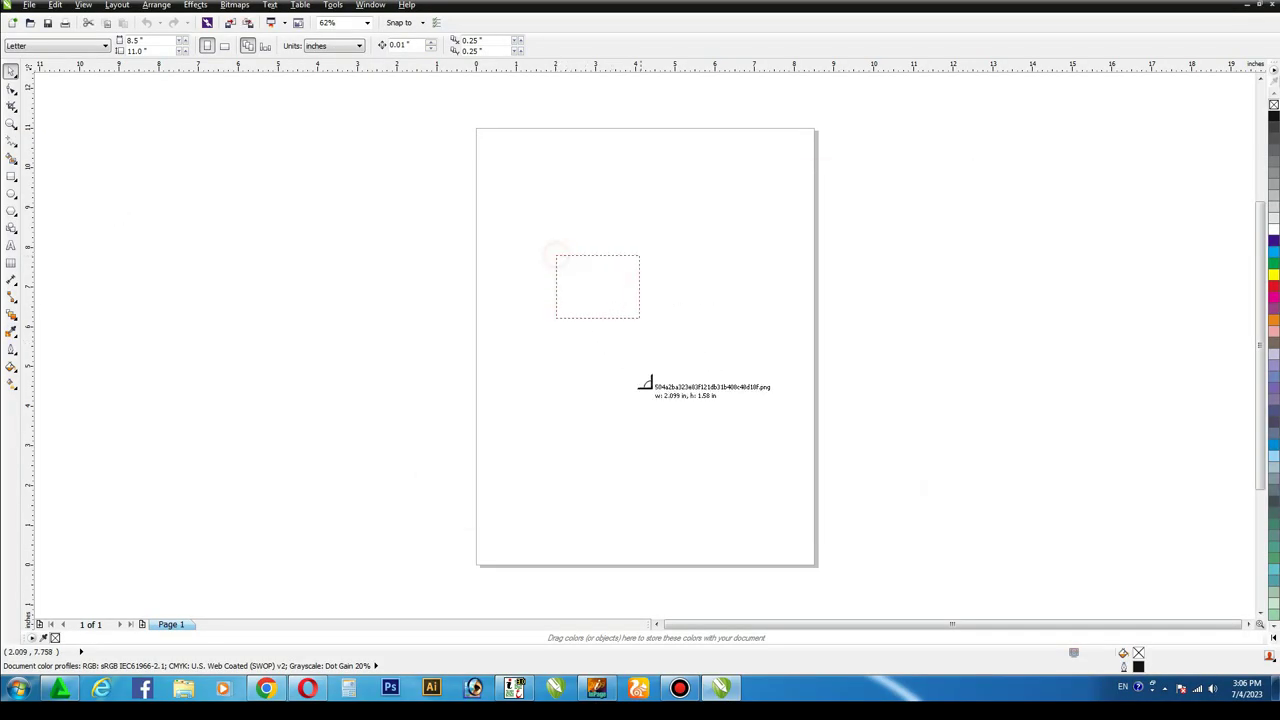
key("Return")
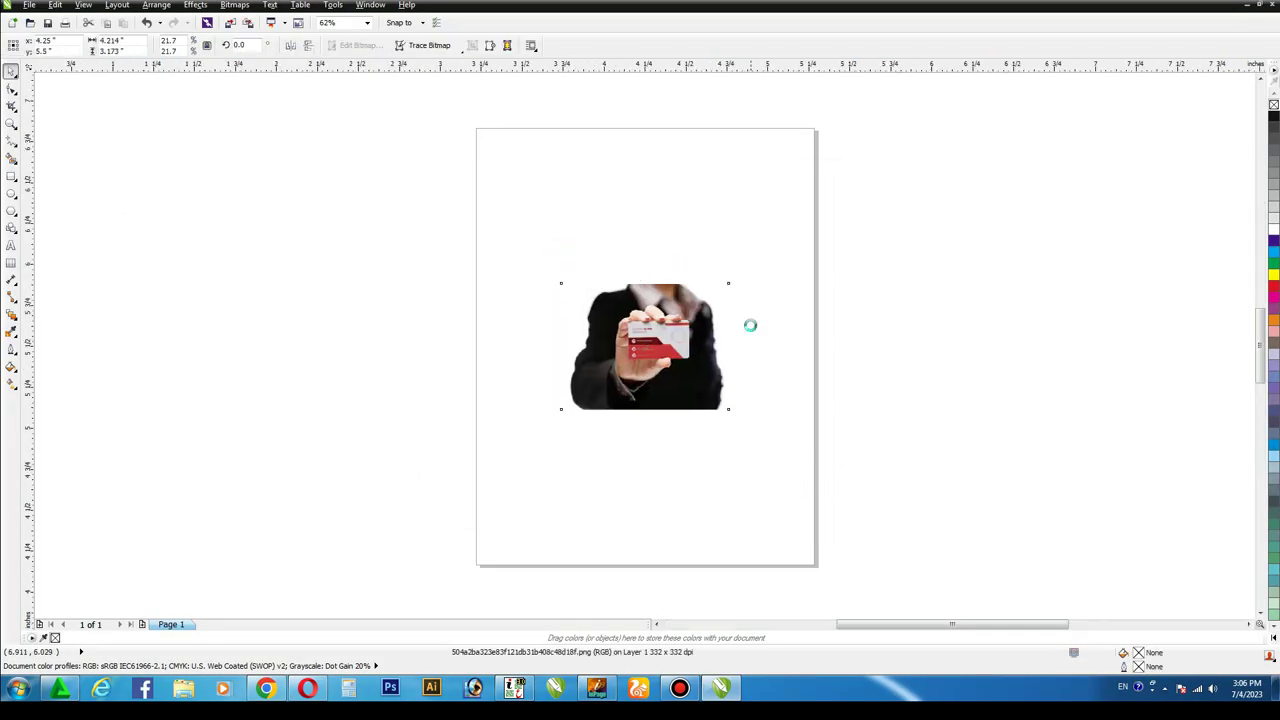
key("shift+F2")
- Convert the photo to an RGB Color (24-bit) bitmap and zoom onto the card
left_click(234, 5)
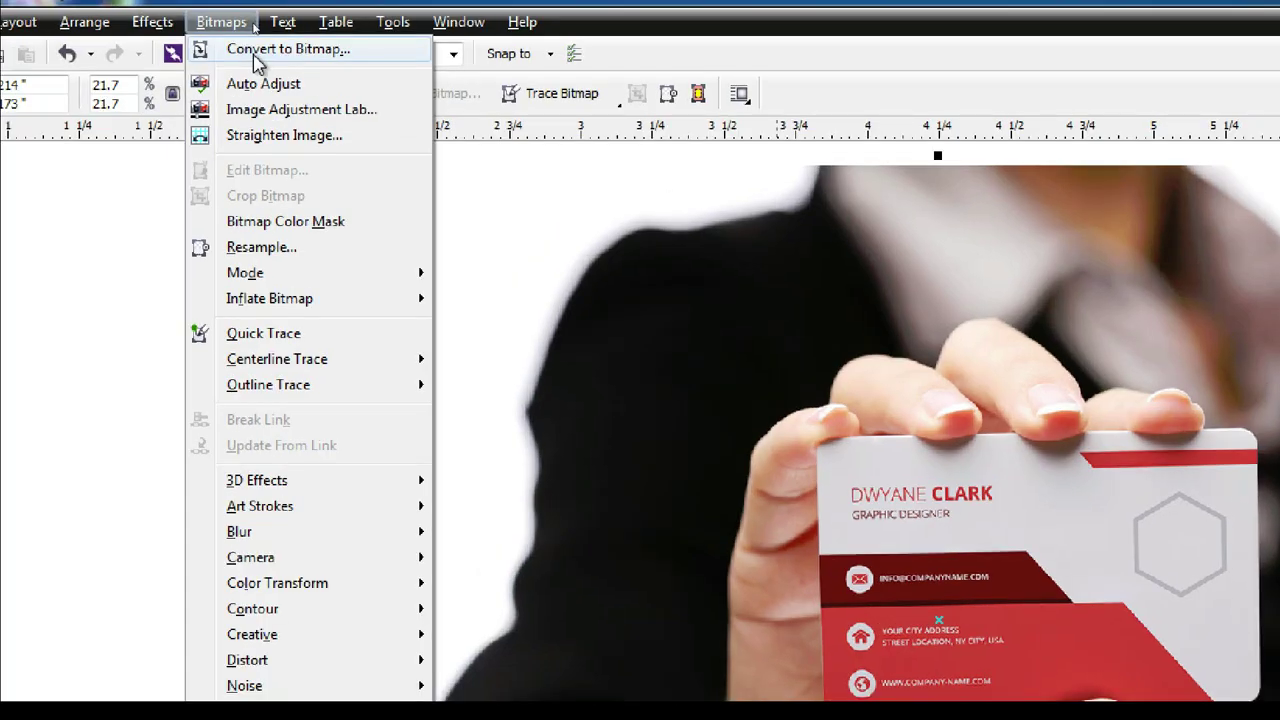
left_click(256, 21)
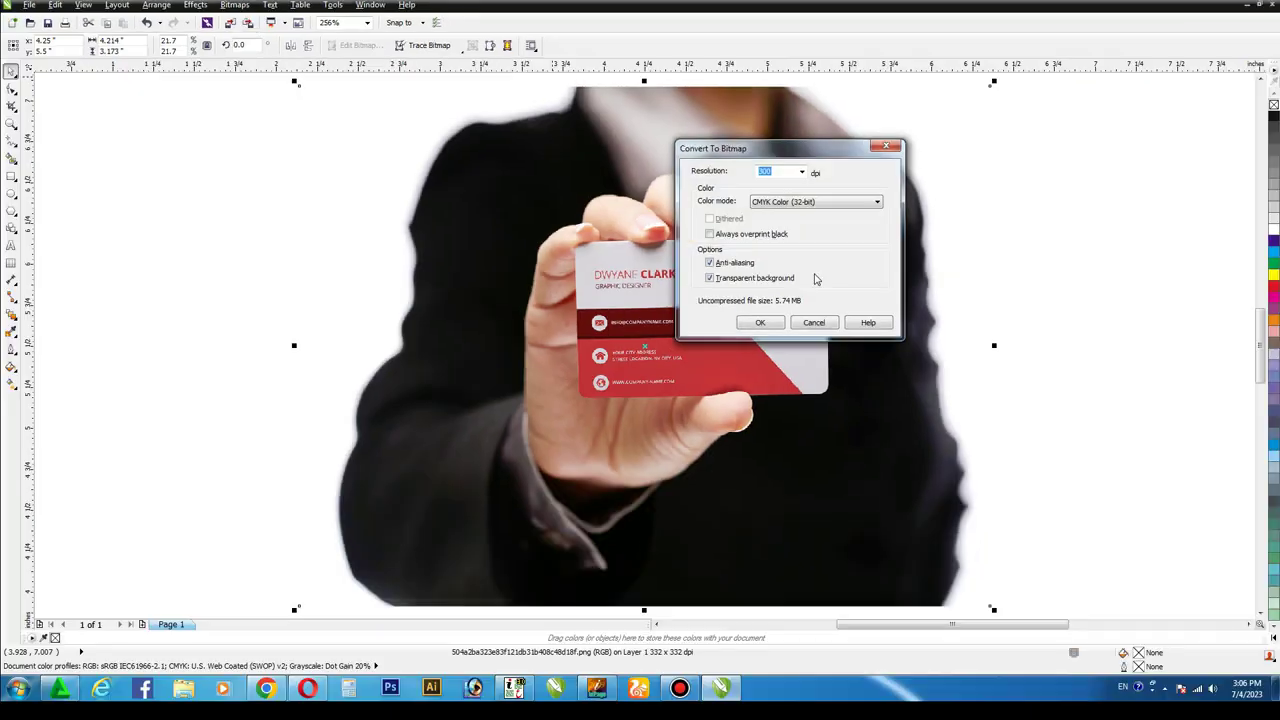
left_click(800, 205)
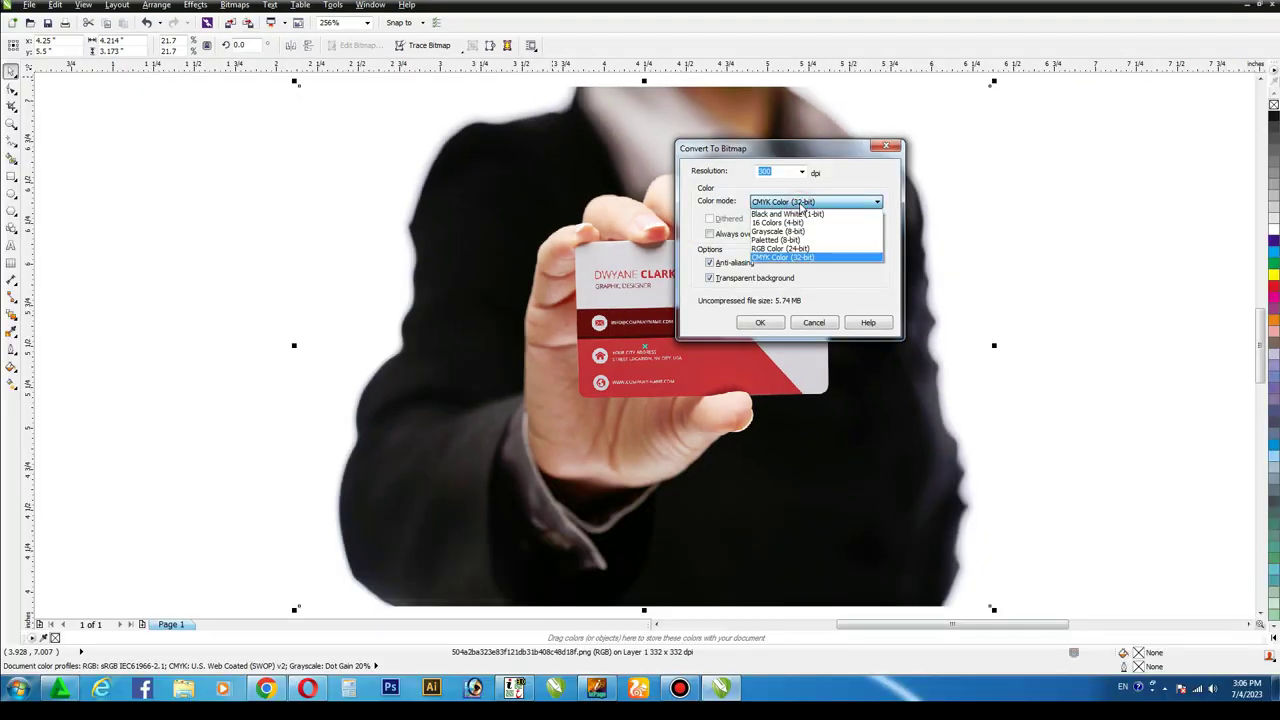
left_click(777, 248)
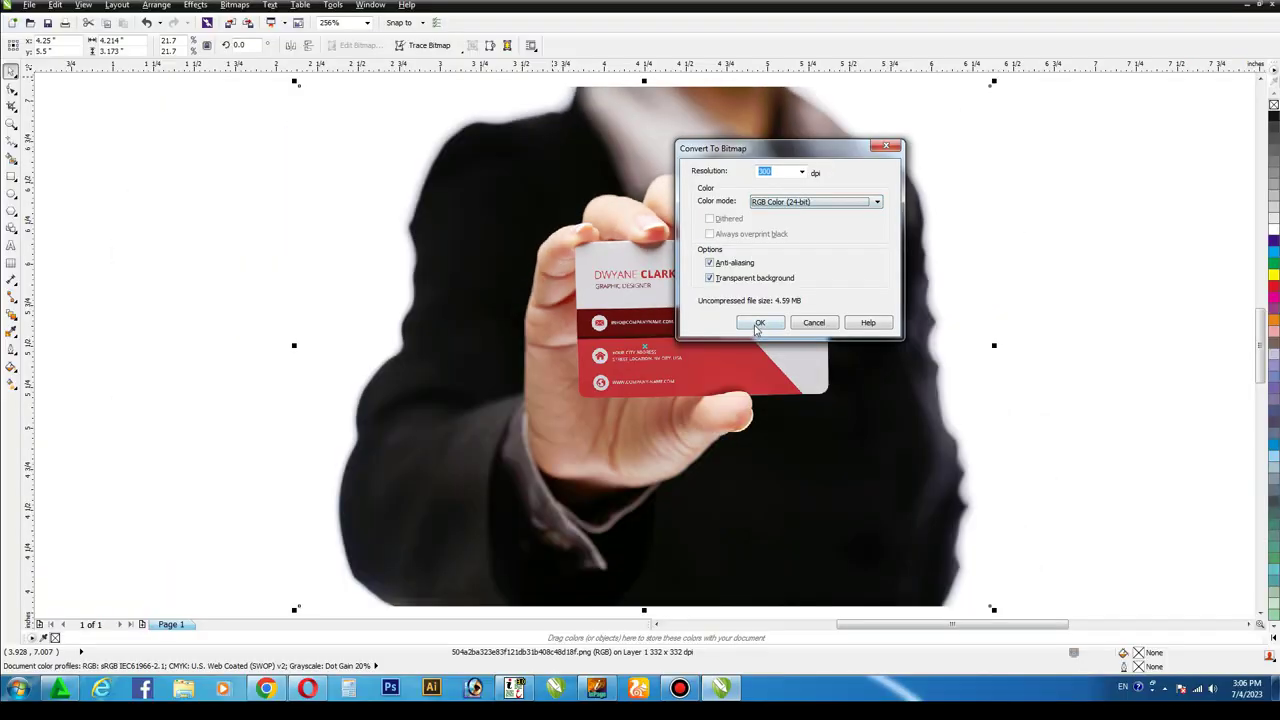
left_click(757, 325)
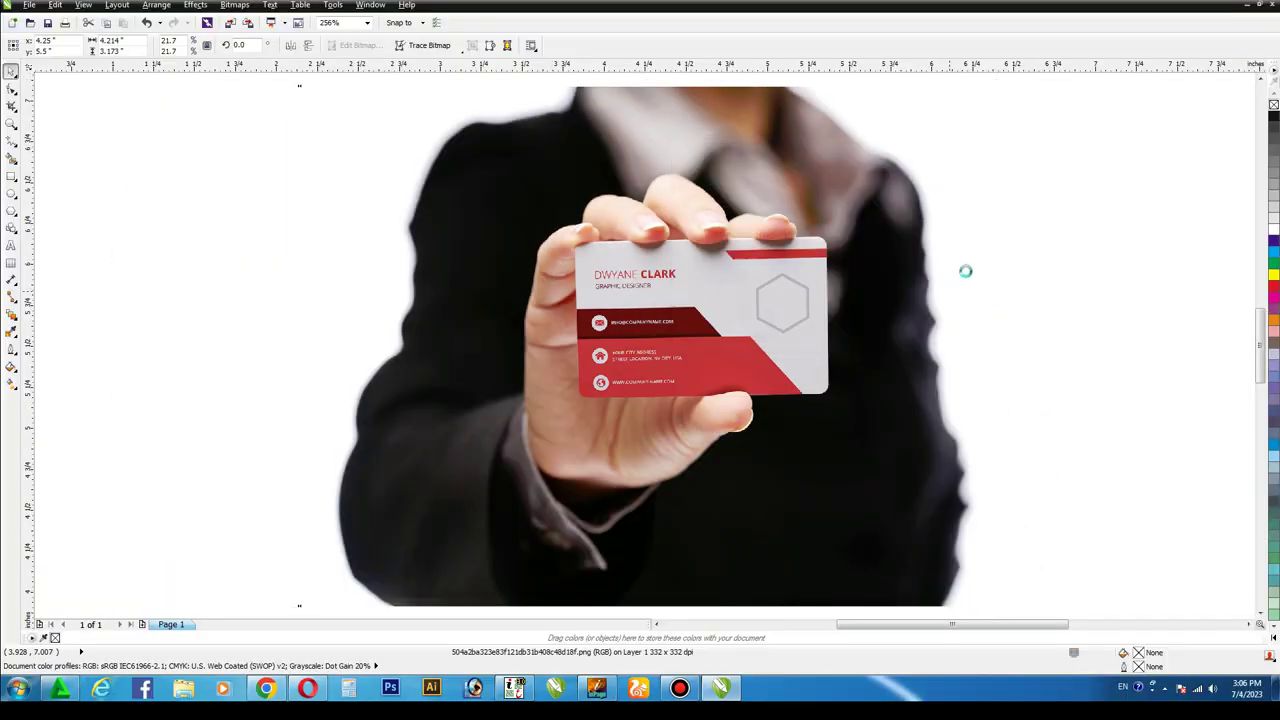
key("z")
left_click_drag(527, 199, 886, 427)
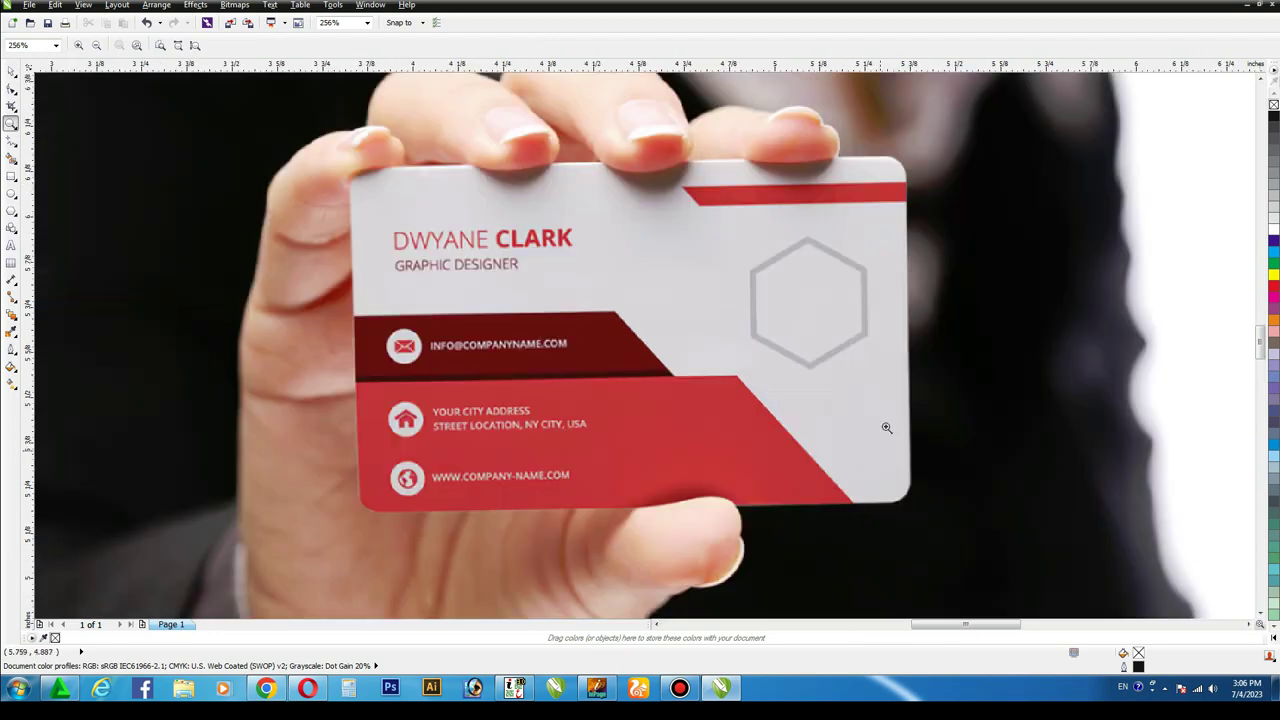
- Draw a rectangle covering the card's name and title area
left_click(12, 72)
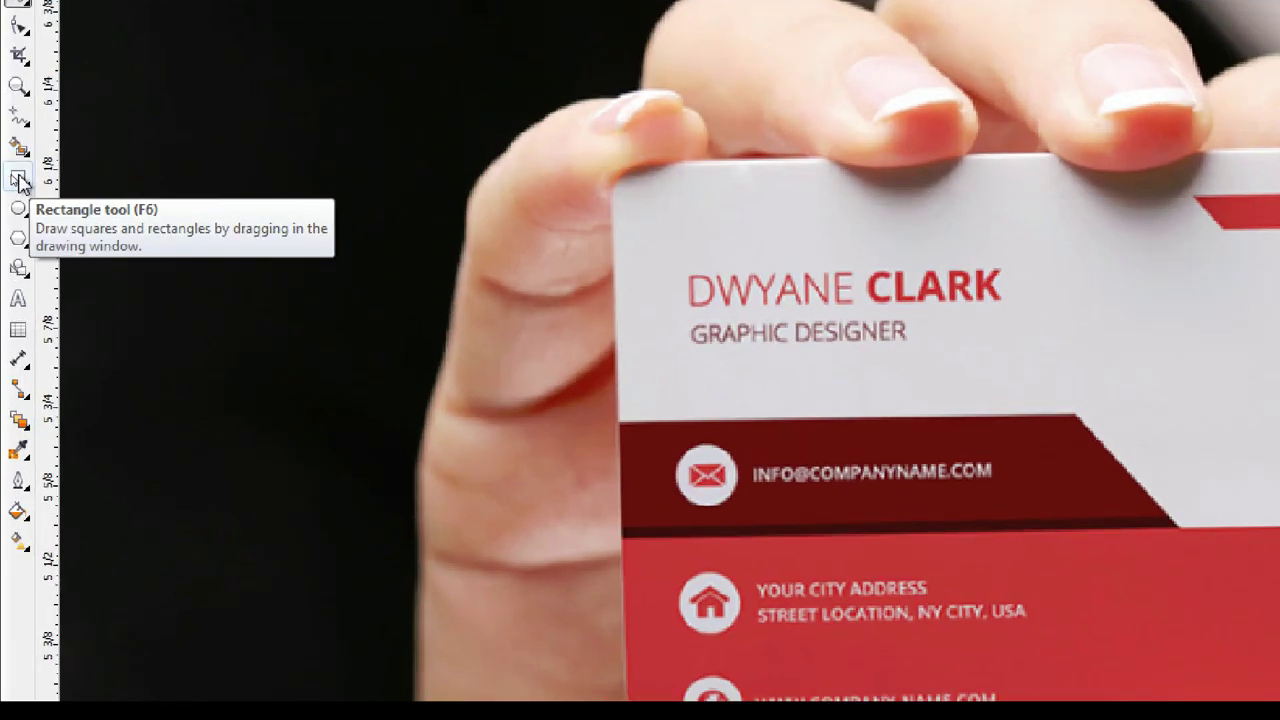
left_click(11, 176)
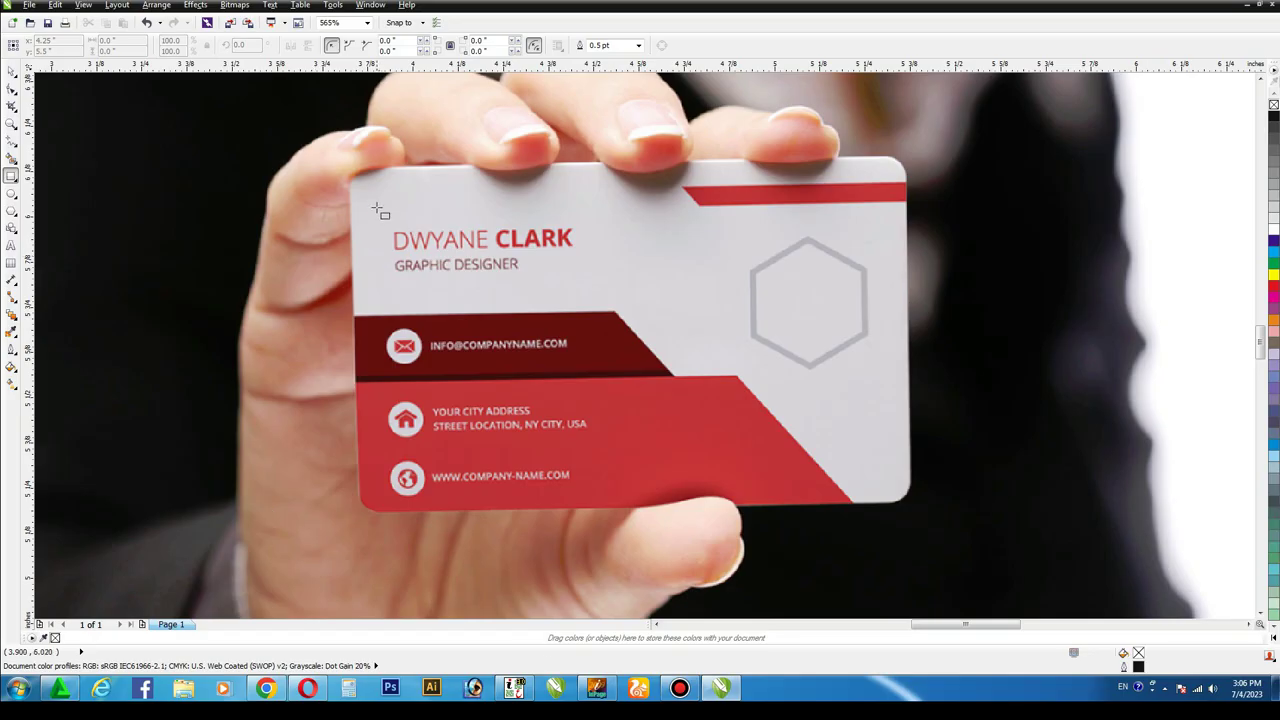
left_click_drag(377, 207, 606, 297)
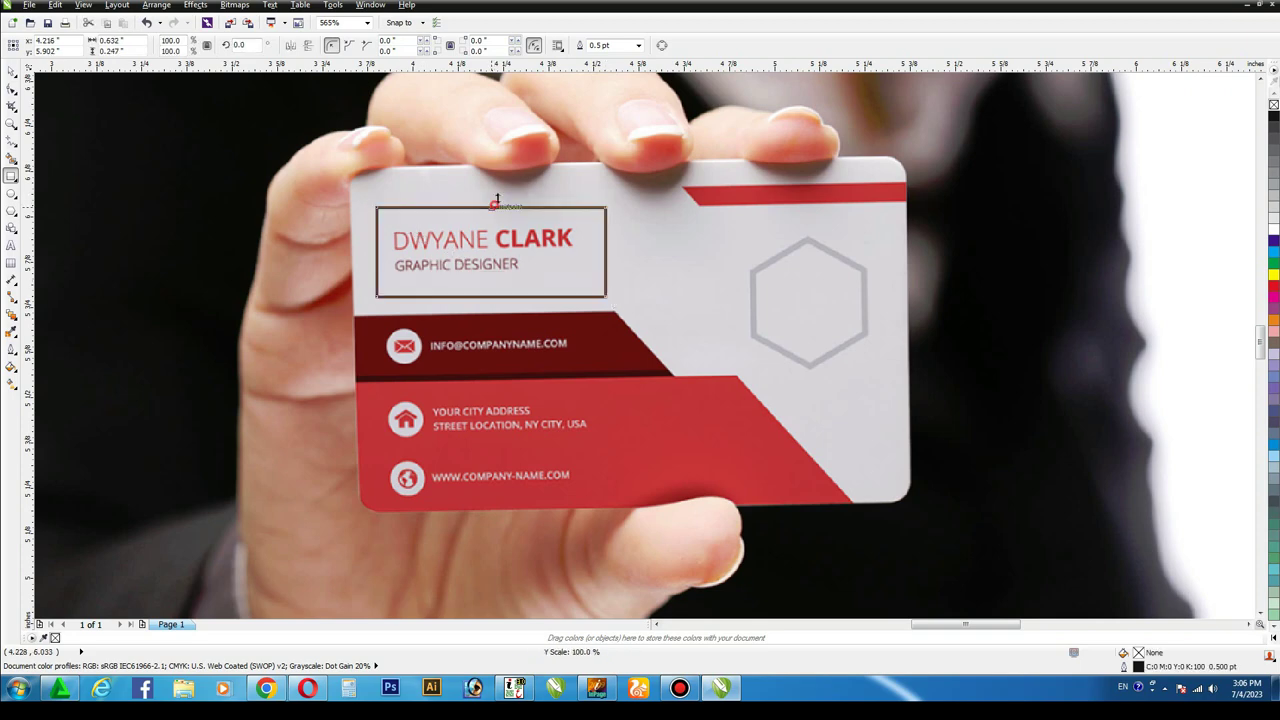
left_click_drag(496, 205, 496, 195)
left_click(12, 88)
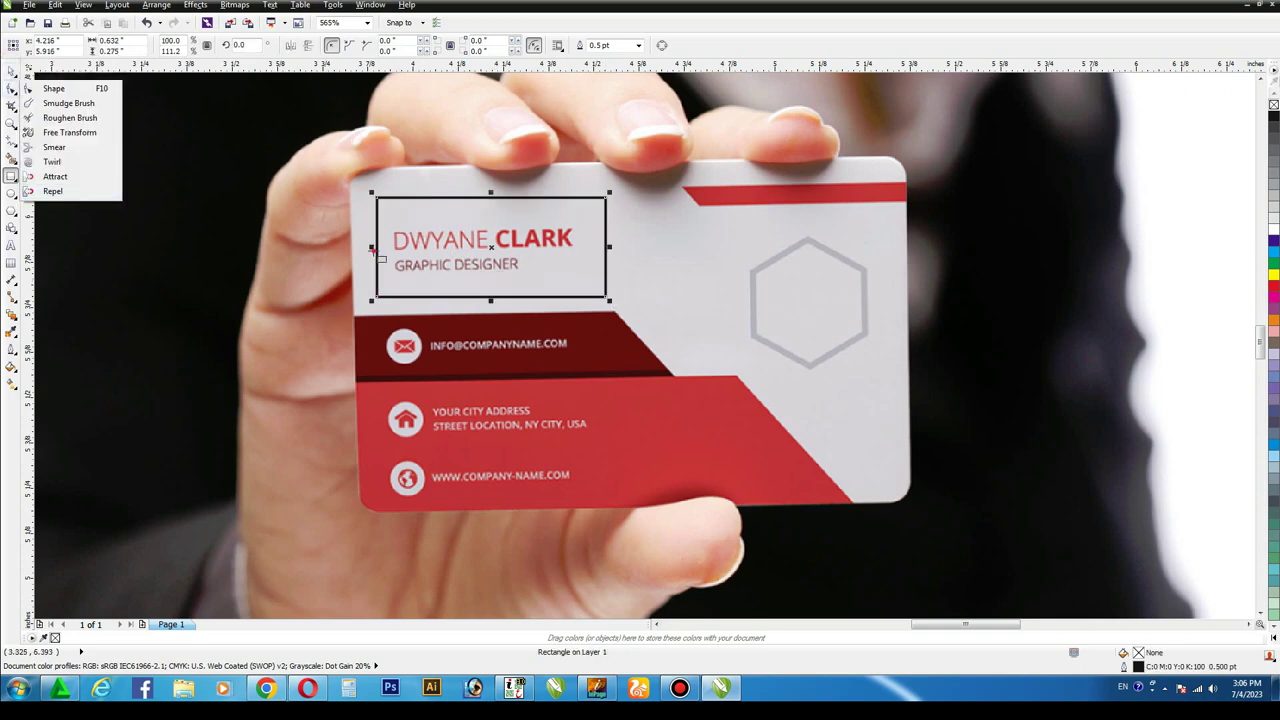
left_click_drag(372, 246, 365, 246)
left_click(9, 70)
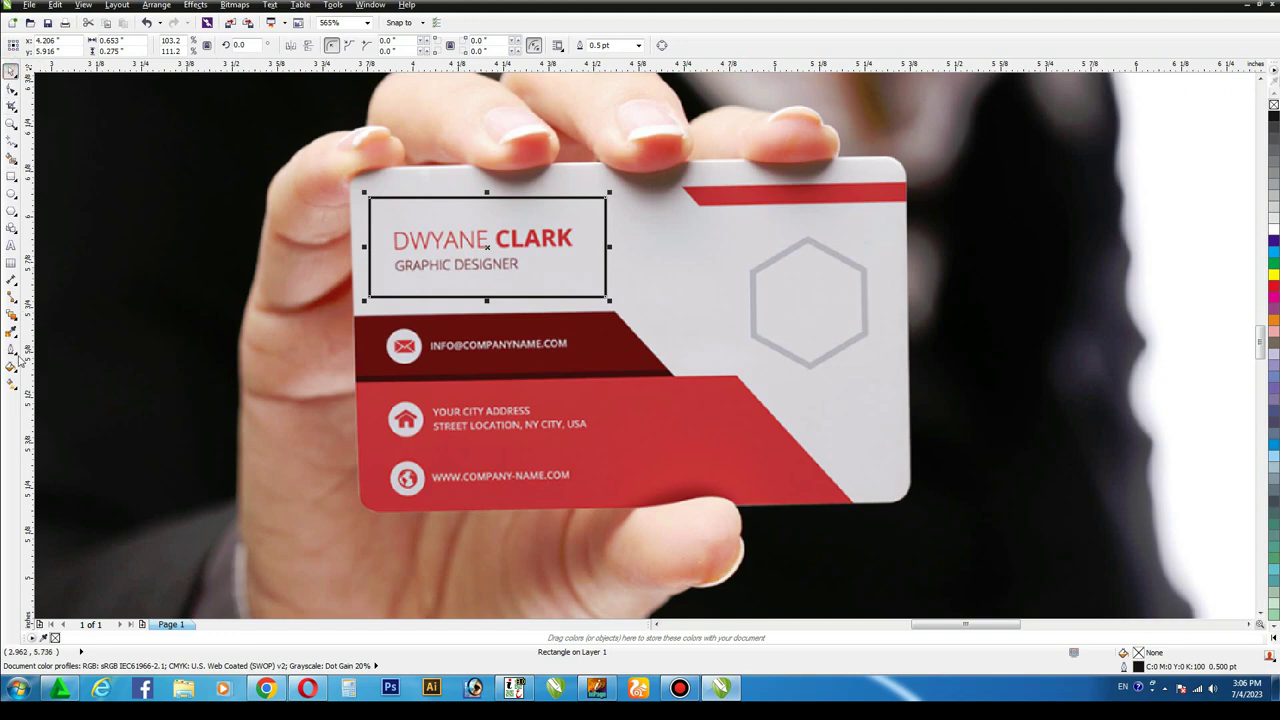
- Give the rectangle a gradient fill from the card's sampled light grey, with no outline
left_click(16, 370)
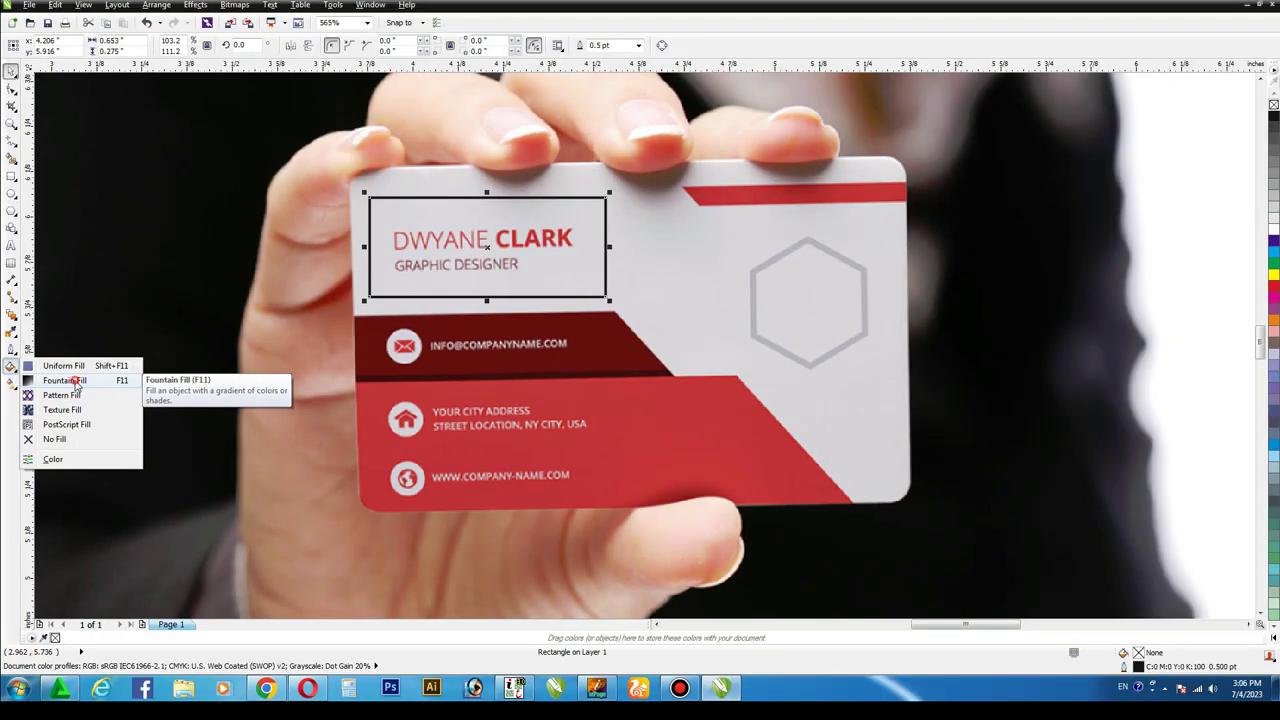
left_click(132, 384)
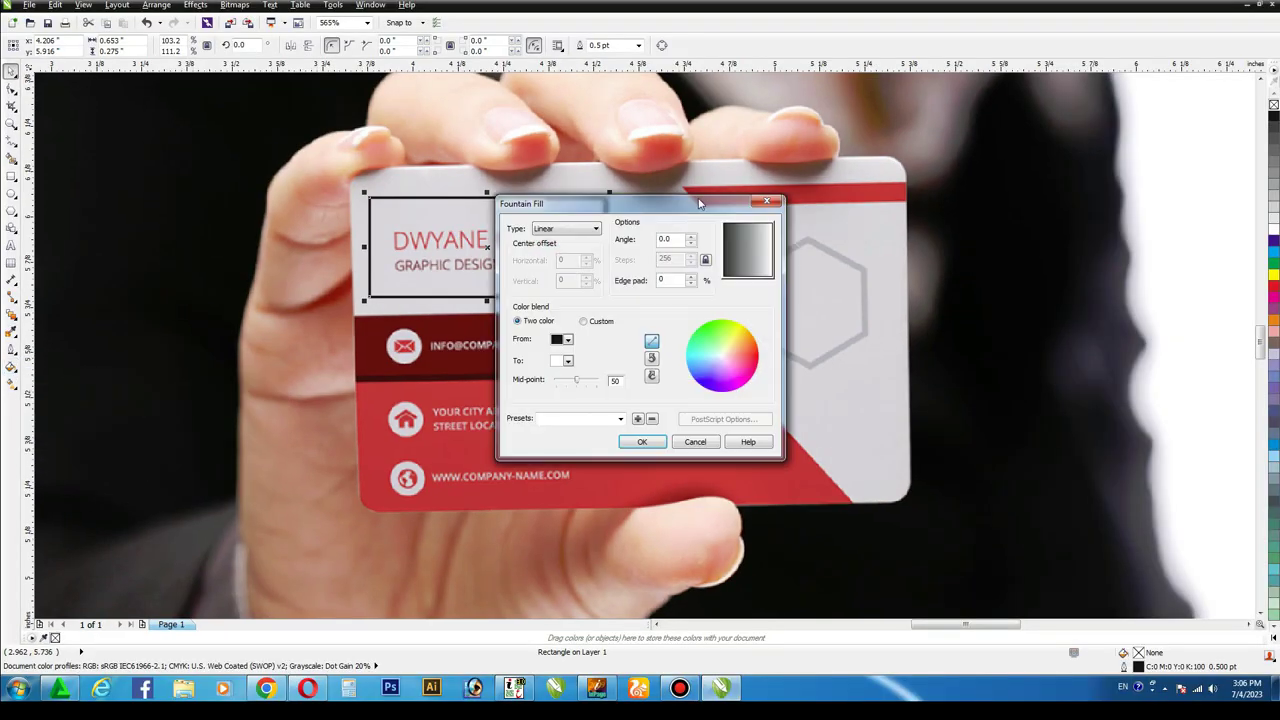
left_click_drag(764, 177, 825, 167)
left_click(704, 298)
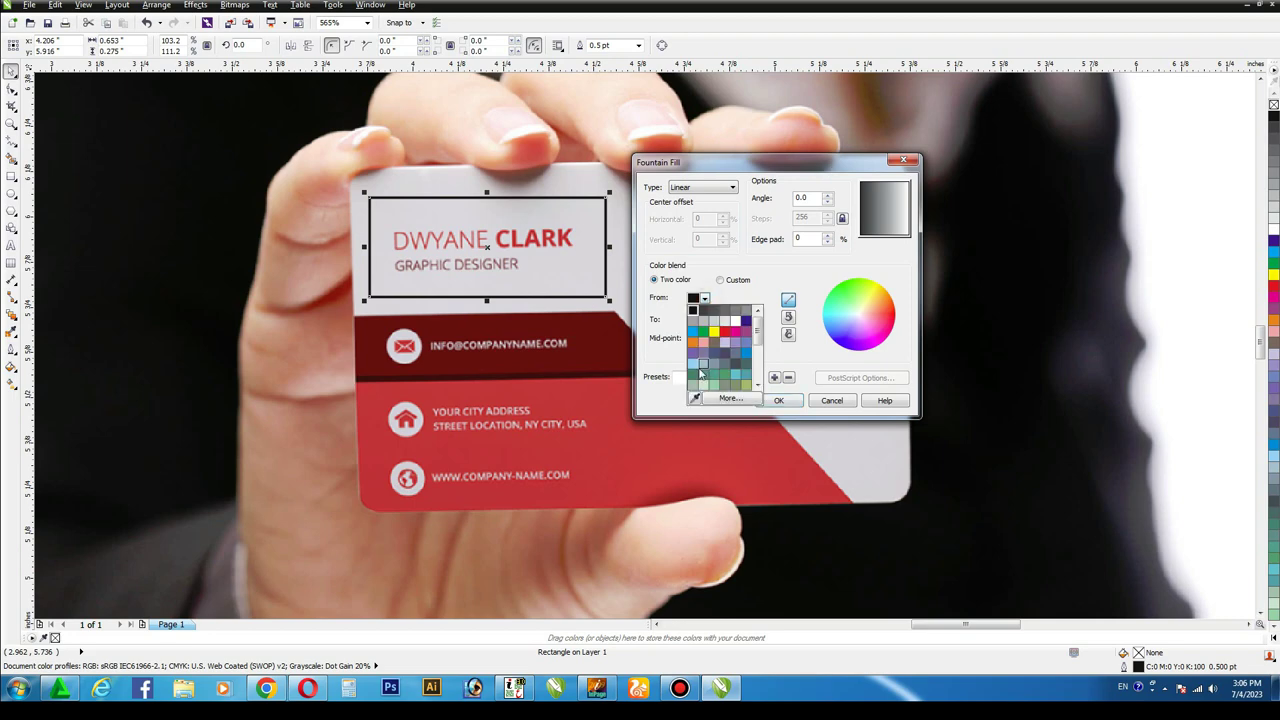
left_click(697, 400)
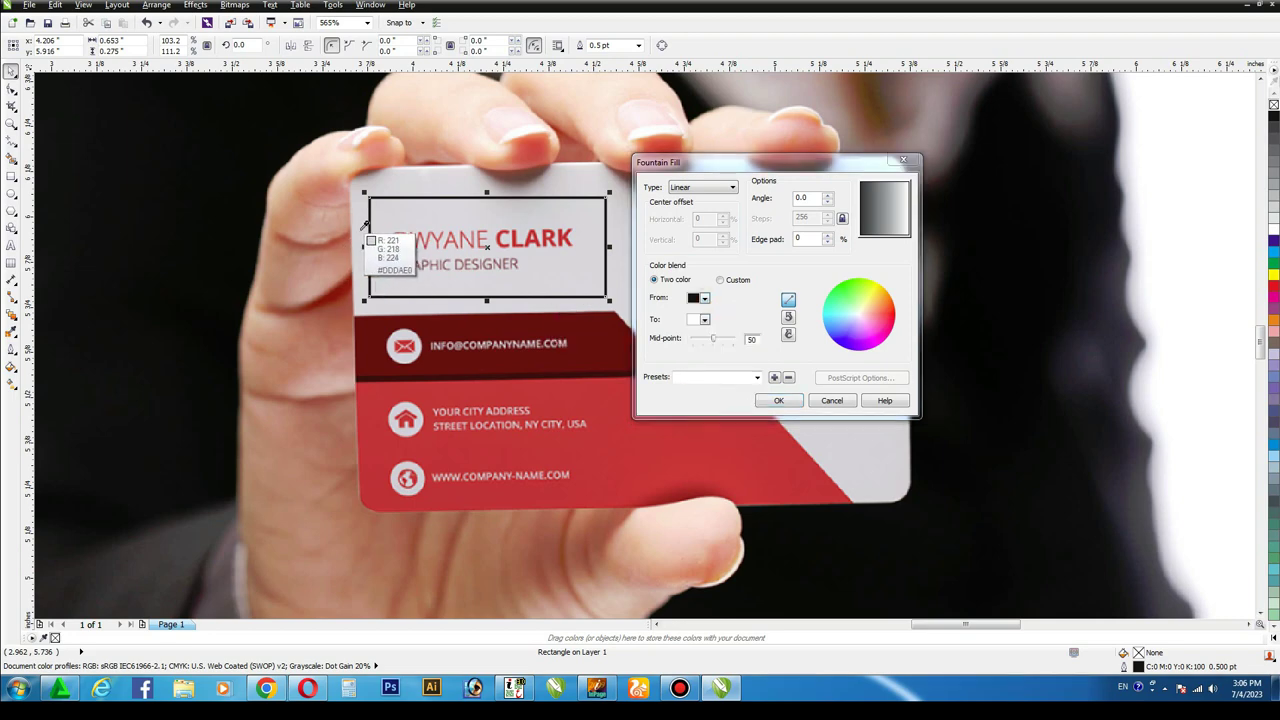
left_click(362, 232)
left_click(704, 320)
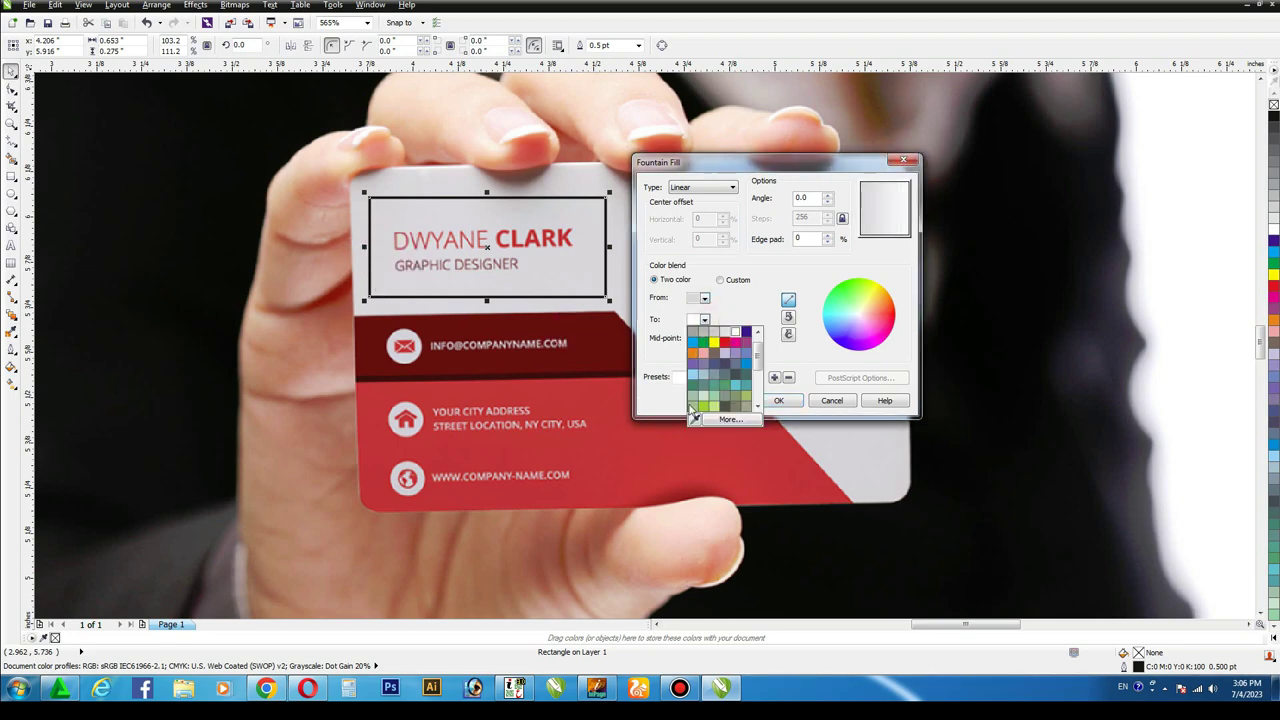
left_click(697, 400)
left_click(614, 232)
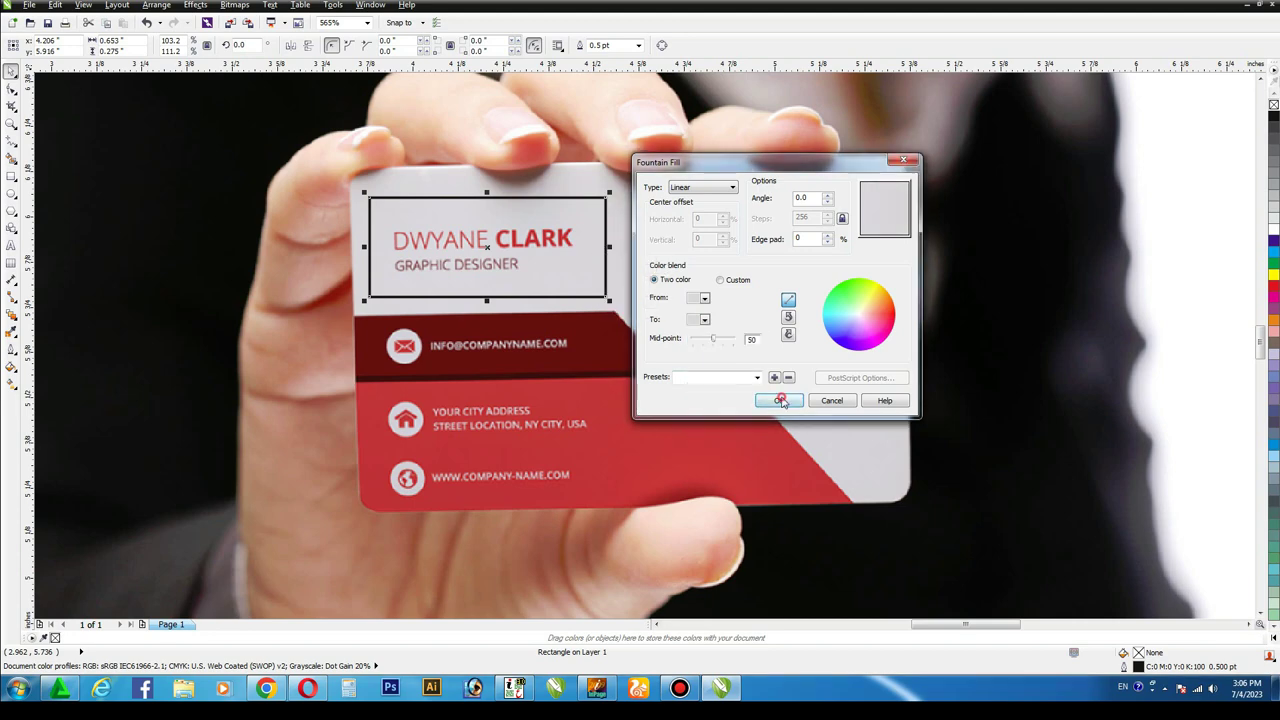
left_click(781, 400)
right_click(1273, 104)
- Apply a linear transparency to the grey rectangle
key("z")
left_click_drag(250, 133, 960, 463)
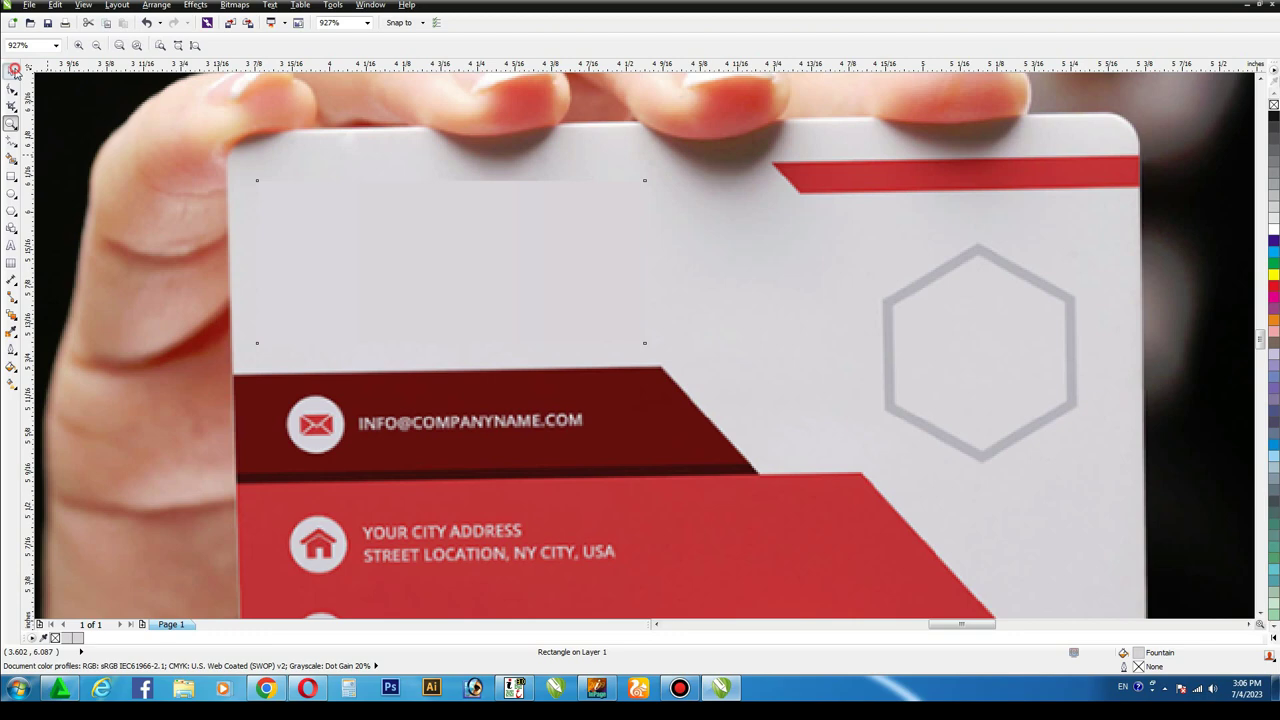
left_click(13, 70)
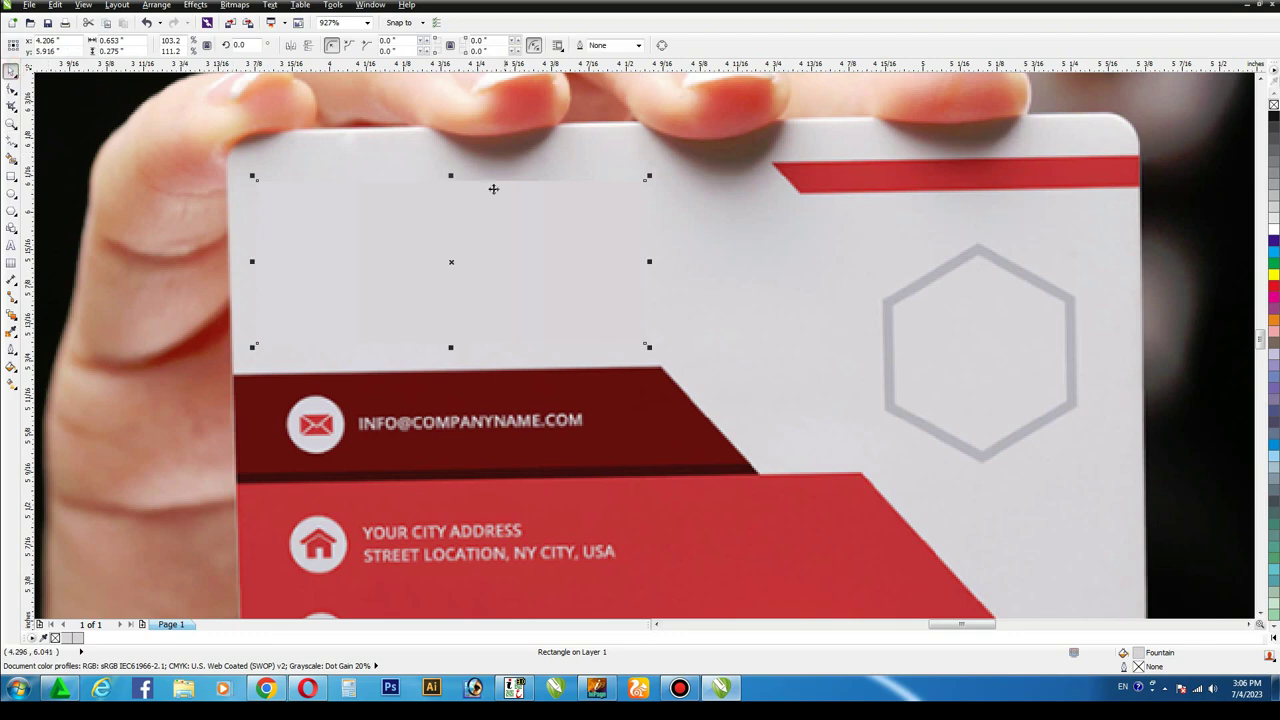
left_click(13, 318)
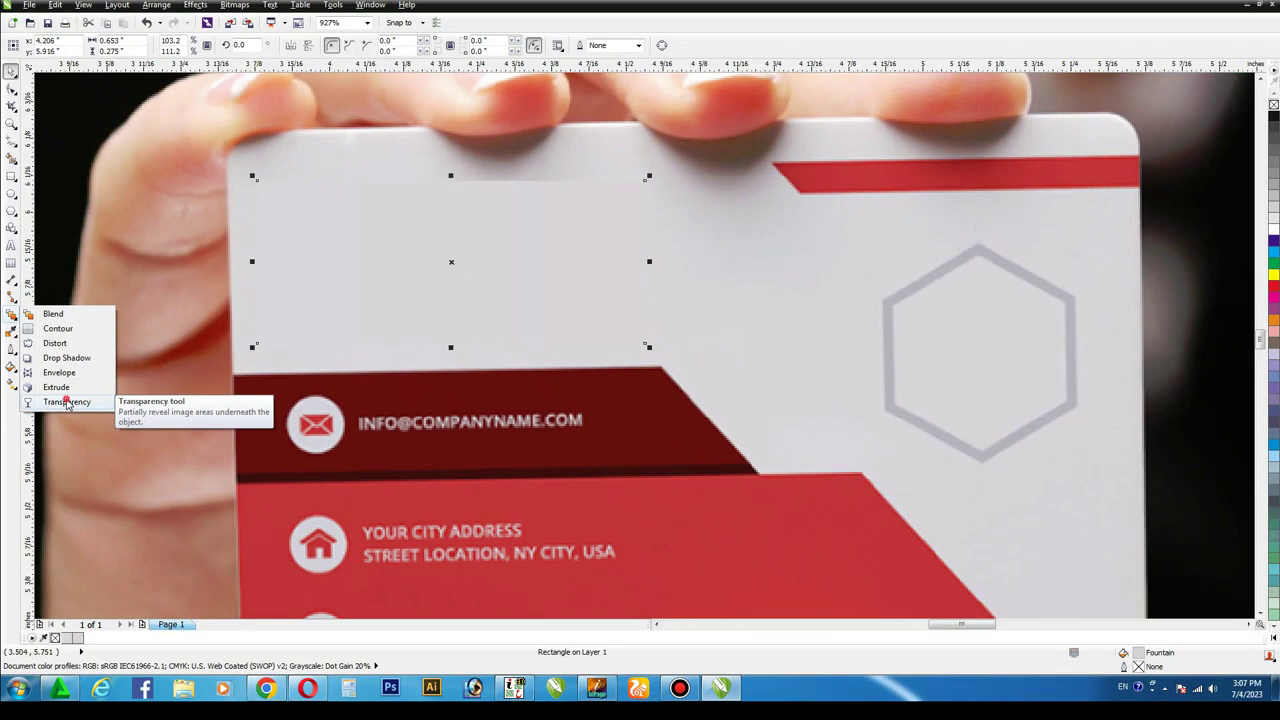
left_click(67, 402)
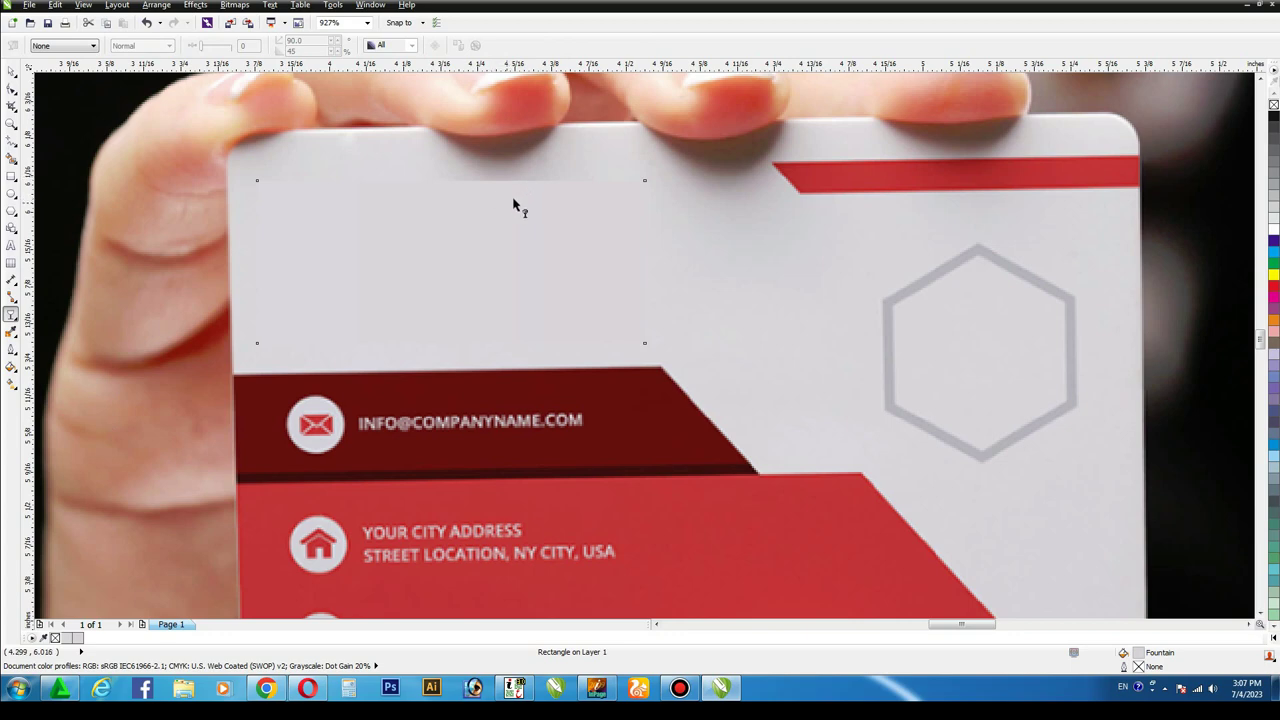
mouse_move(519, 190)
left_mouse_down()
mouse_move(533, 201)
mouse_move(520, 205)
left_mouse_up()
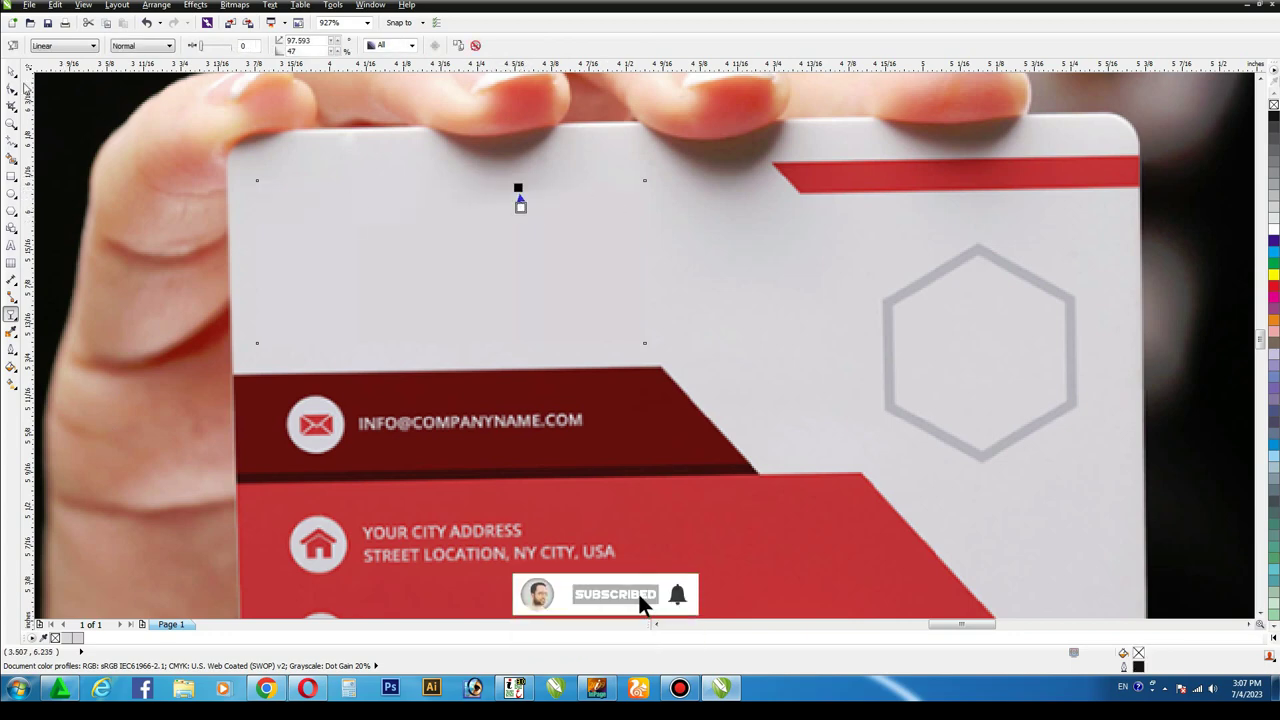
left_click(11, 70)
left_click(400, 271)
key("F4")
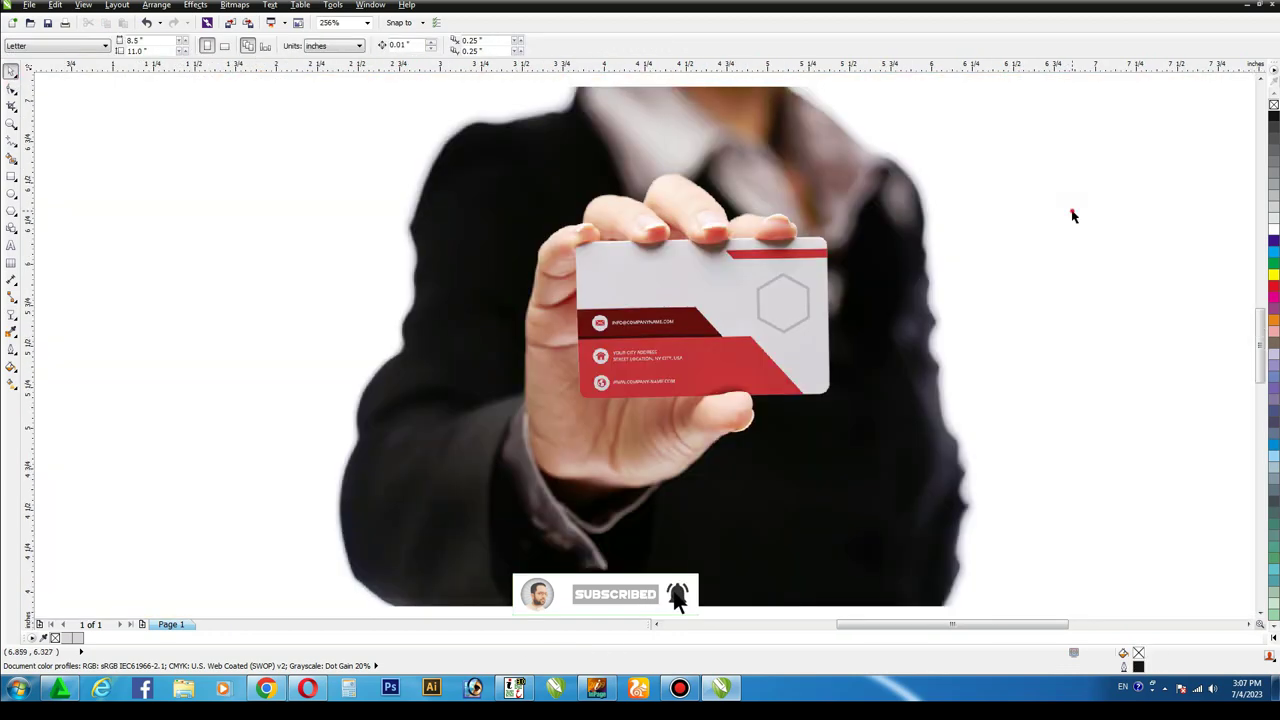
- Cover the email text with an outline-free rectangle filled with the band's sampled dark red
key("z")
left_click_drag(557, 230, 867, 434)
key("F6")
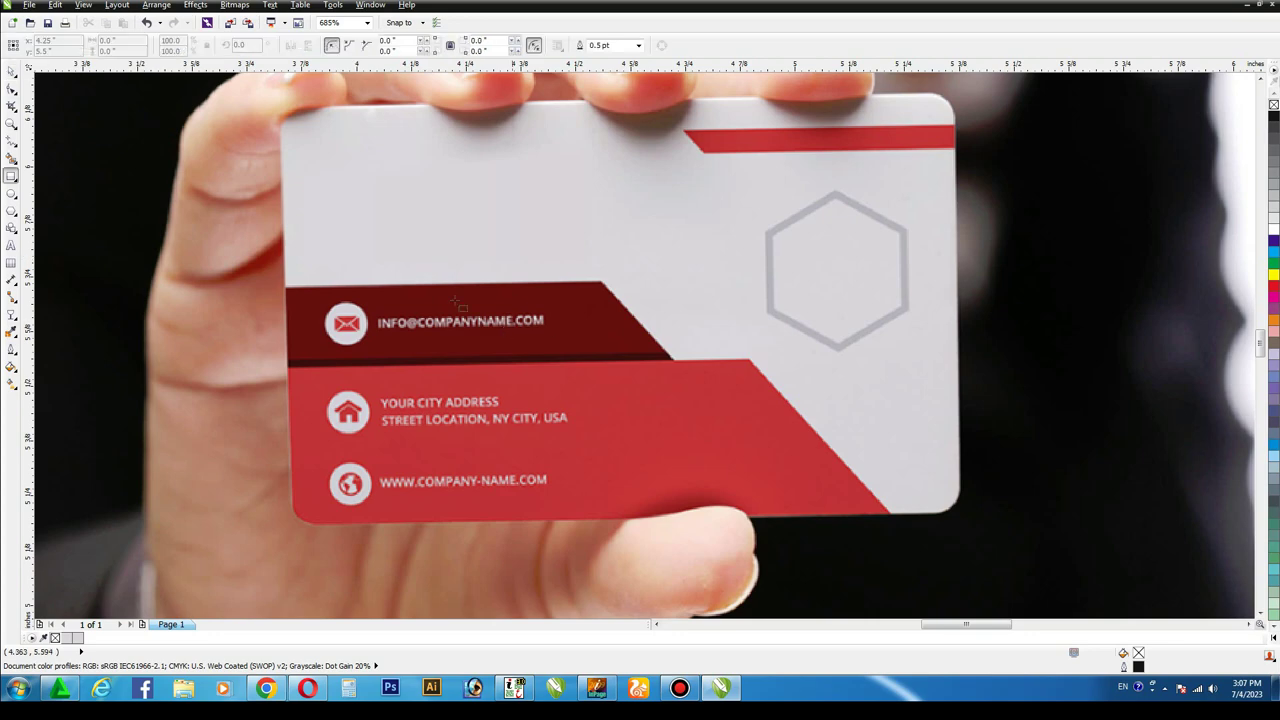
left_click_drag(369, 297, 563, 346)
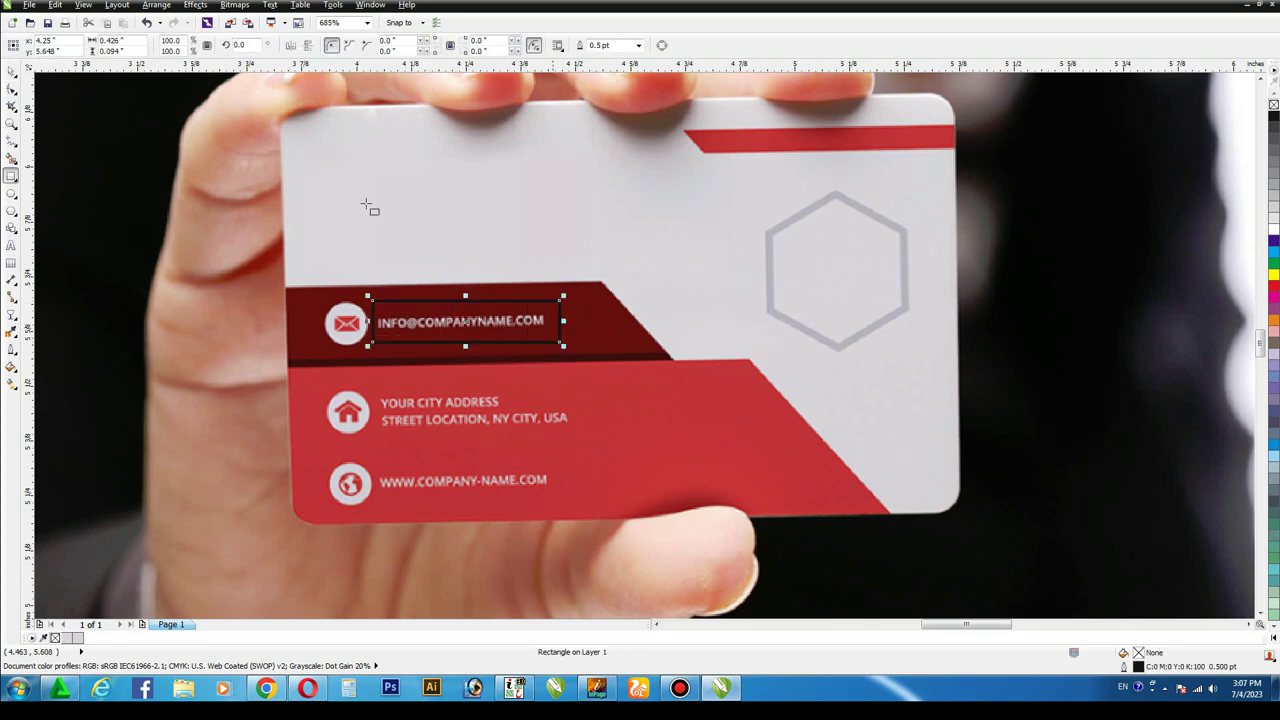
left_click(13, 72)
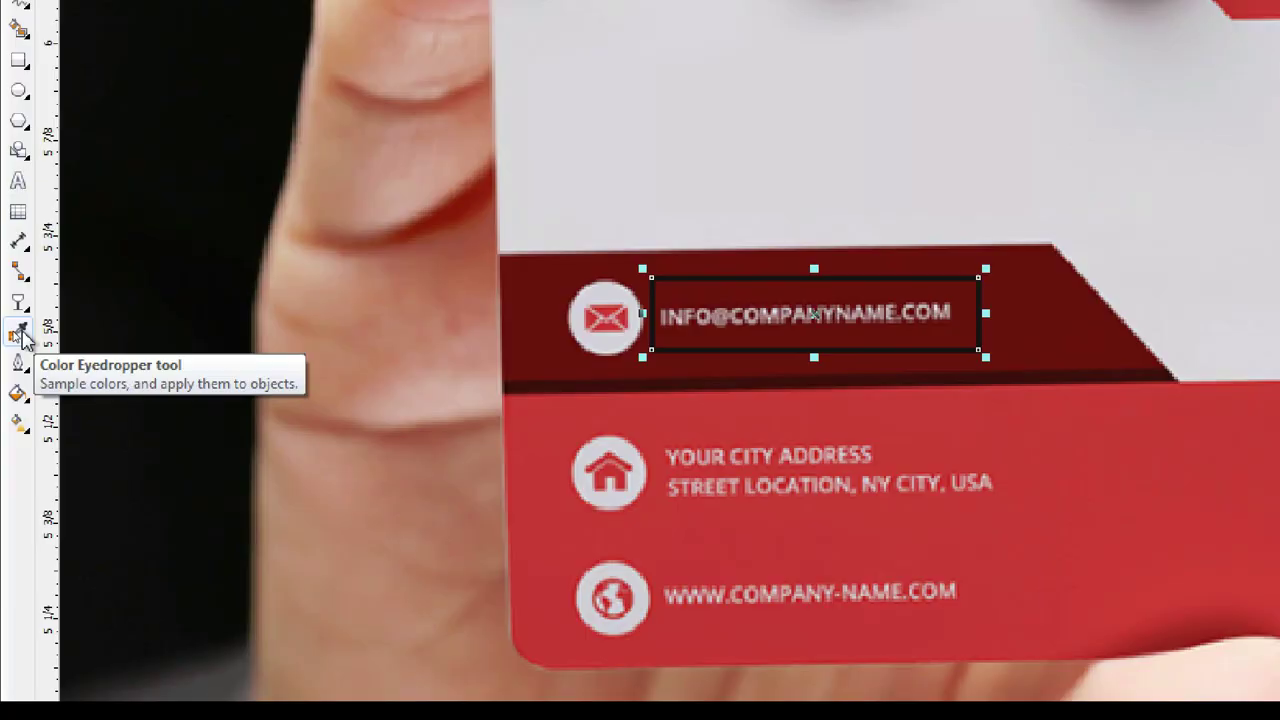
left_click(22, 338)
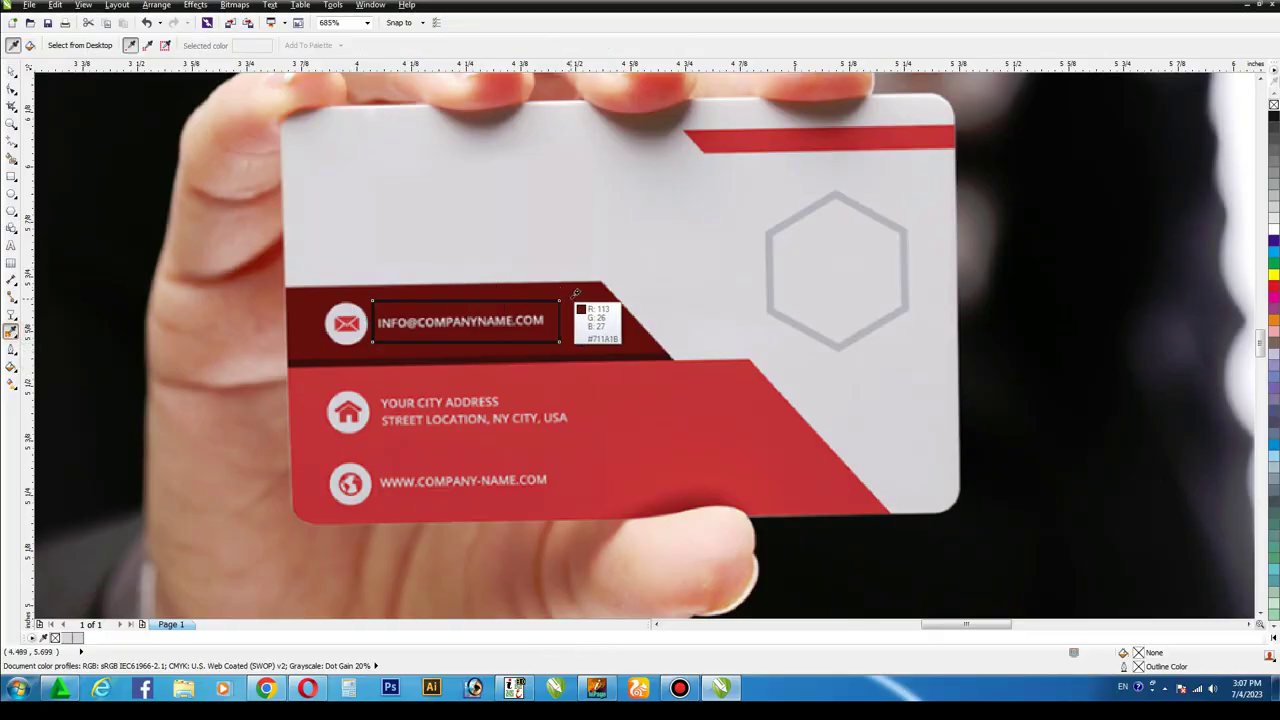
left_click(588, 320)
left_click(518, 318)
left_click(12, 74)
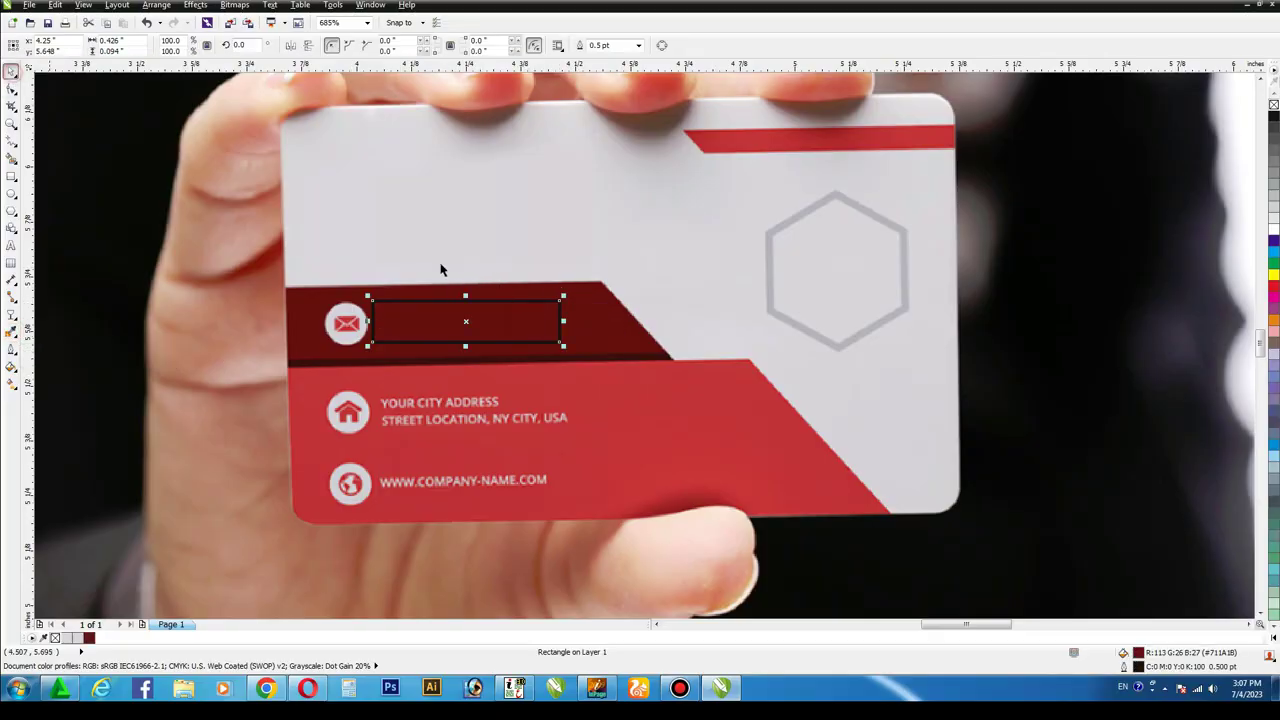
right_click(1273, 106)
key("Escape")
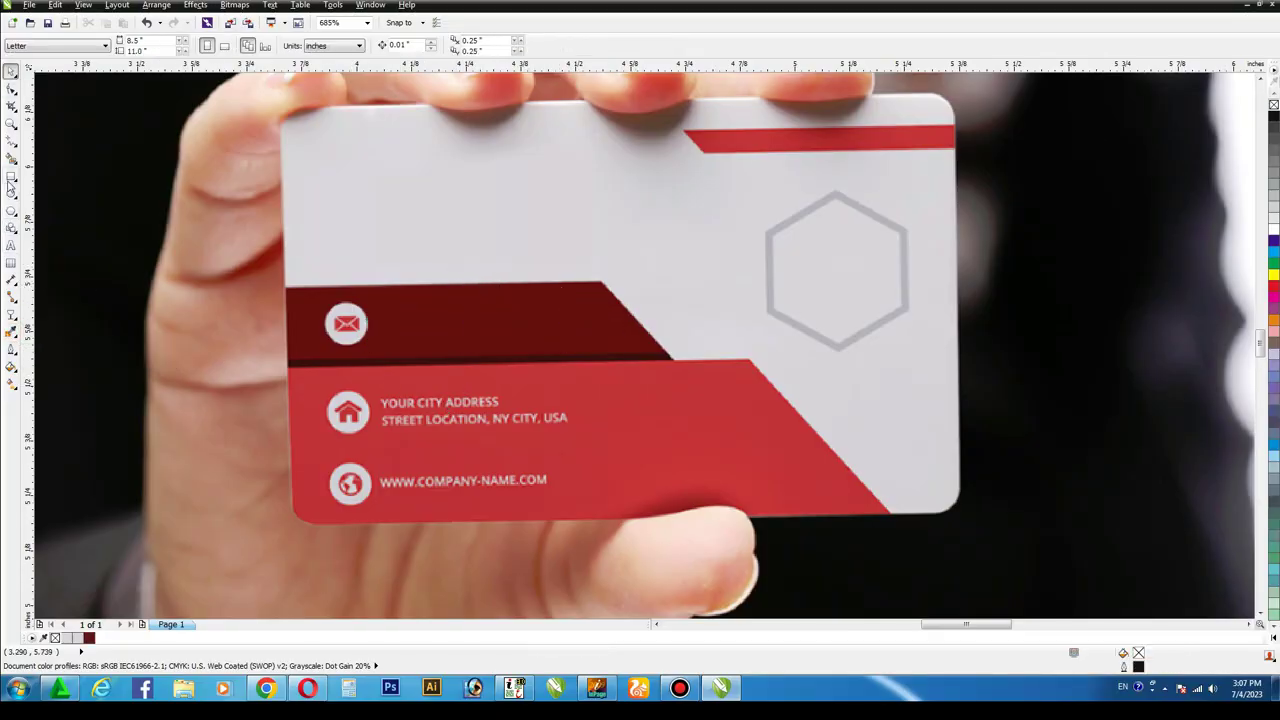
- Cover the address and website text with an outline-free rectangle in the sampled bright red
left_click(11, 178)
left_click_drag(372, 385, 601, 502)
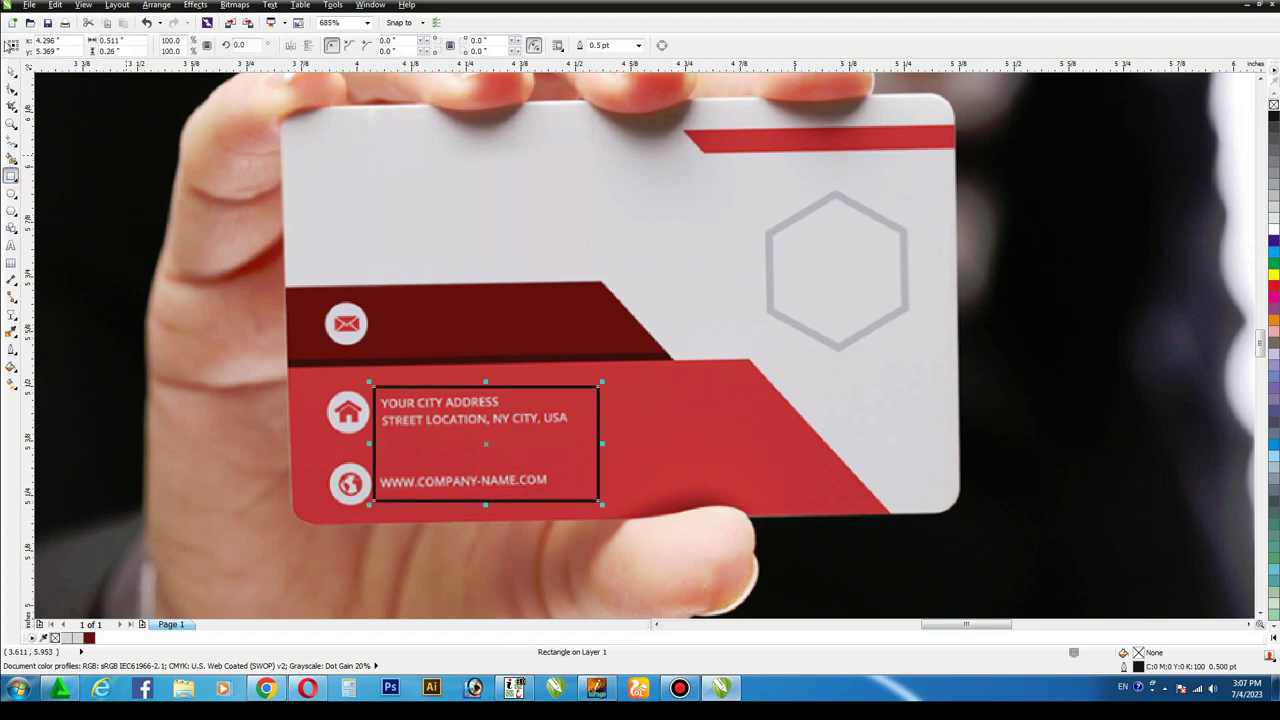
left_click(11, 70)
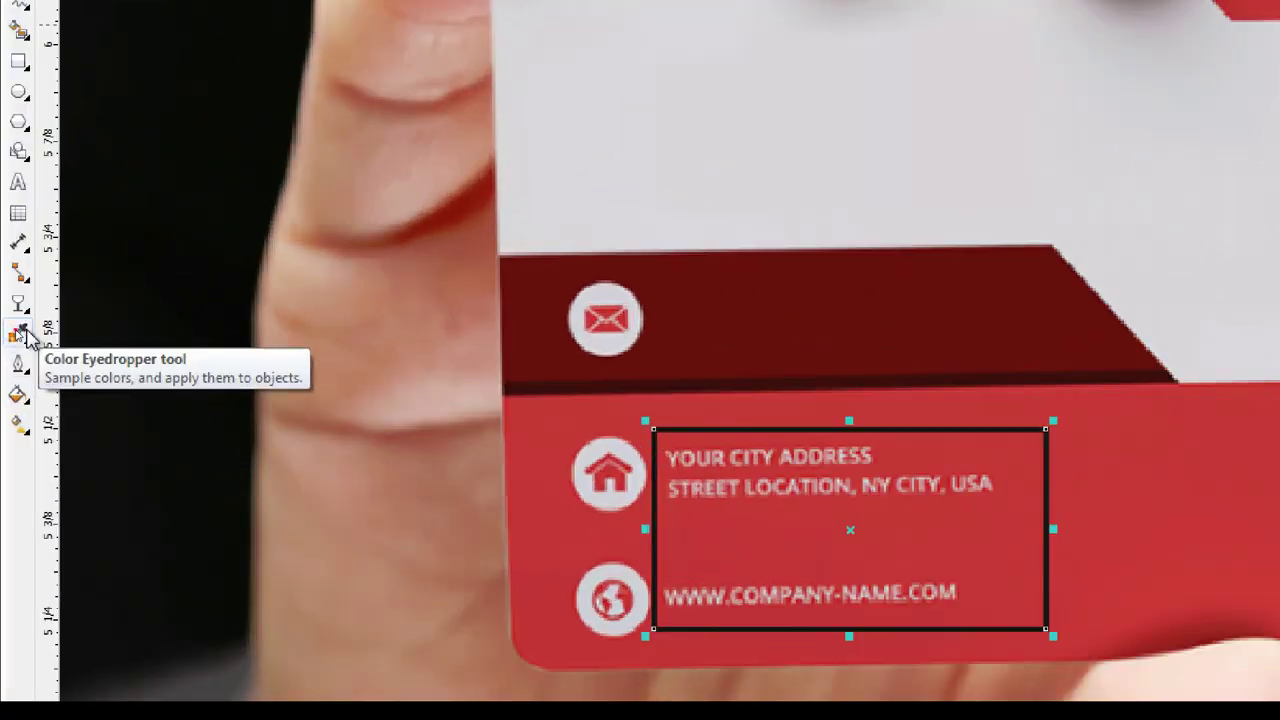
left_click(12, 331)
left_click(667, 412)
left_click(563, 423)
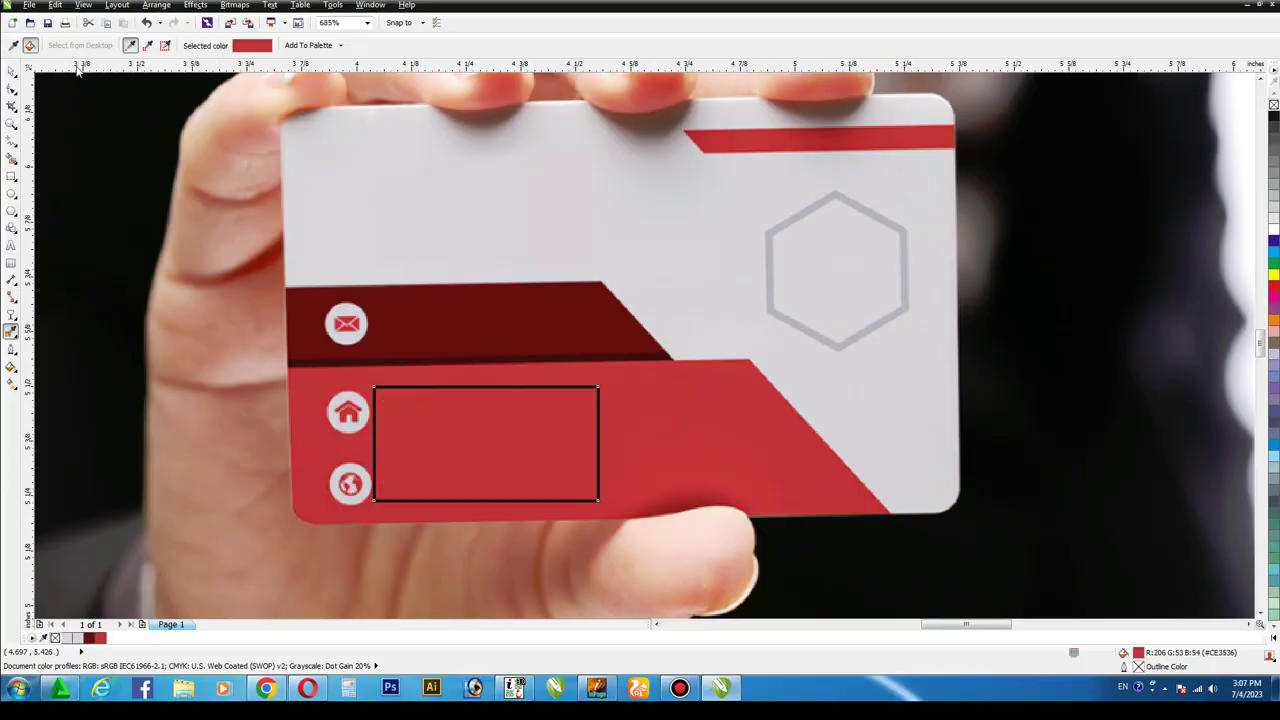
key("space")
right_click(1273, 105)
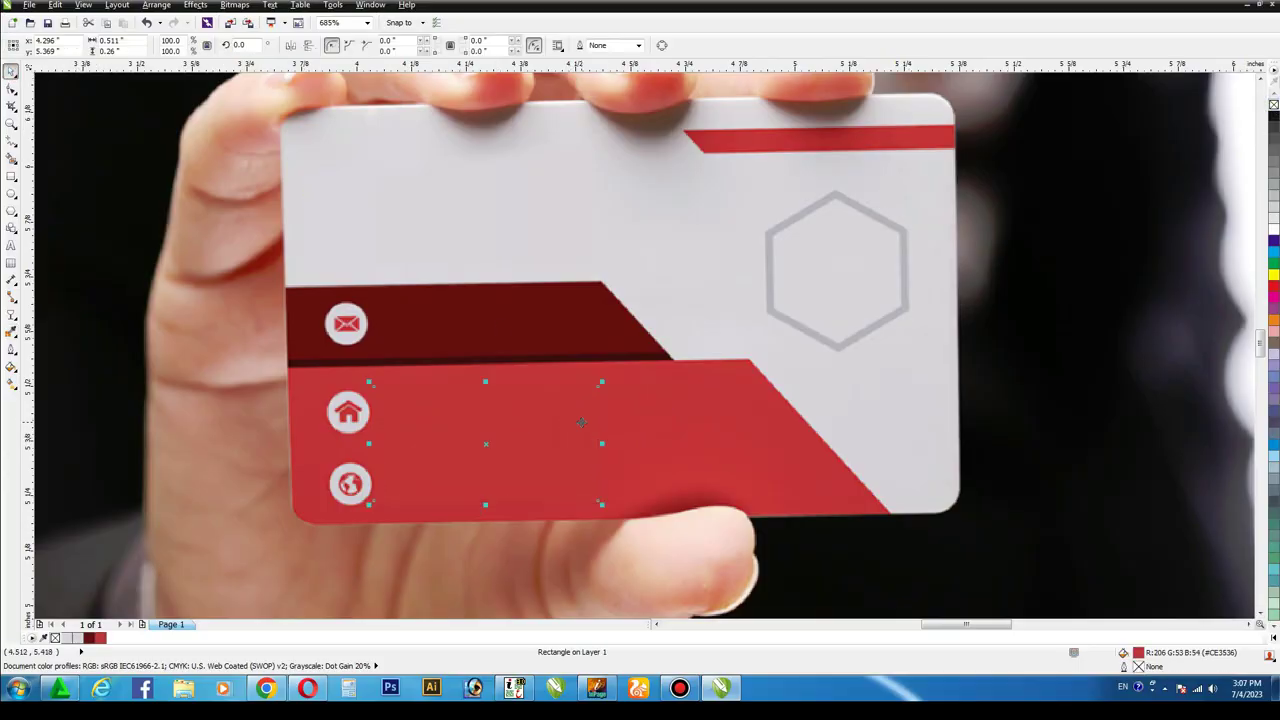
- Convert both the dark red and bright red cover rectangles to bitmaps
left_click(503, 338)
left_click(234, 5)
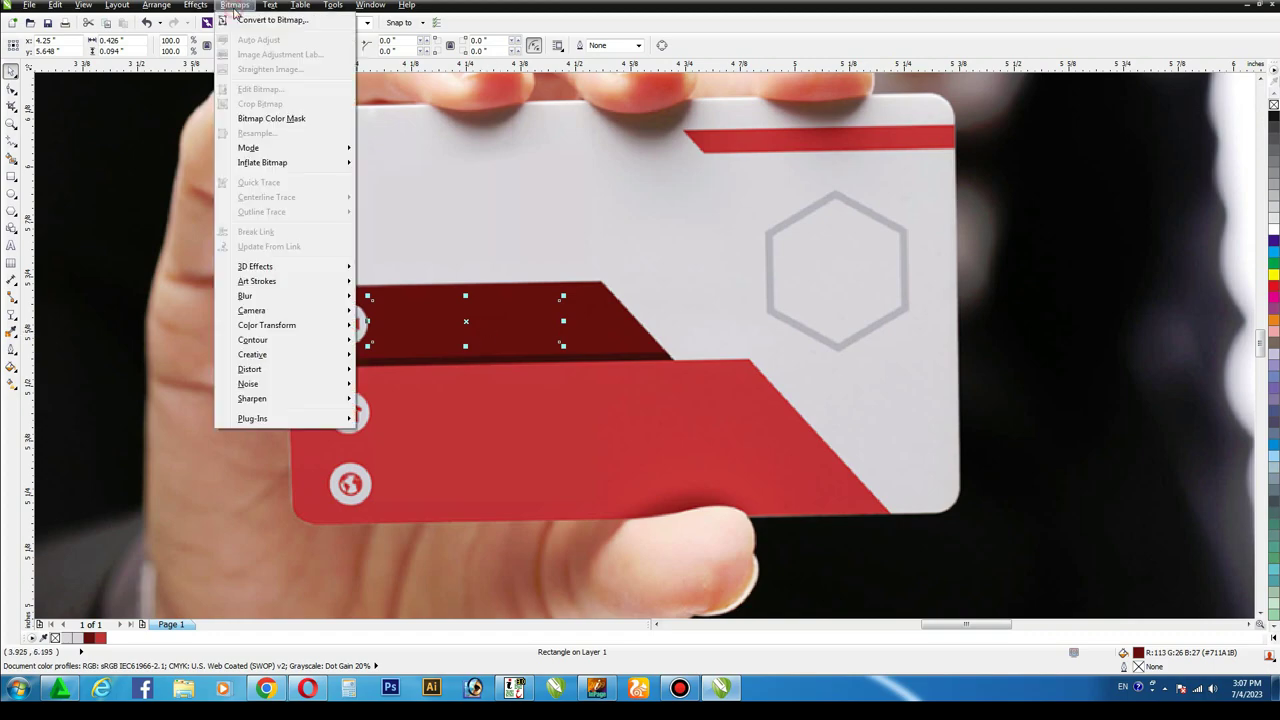
left_click(300, 23)
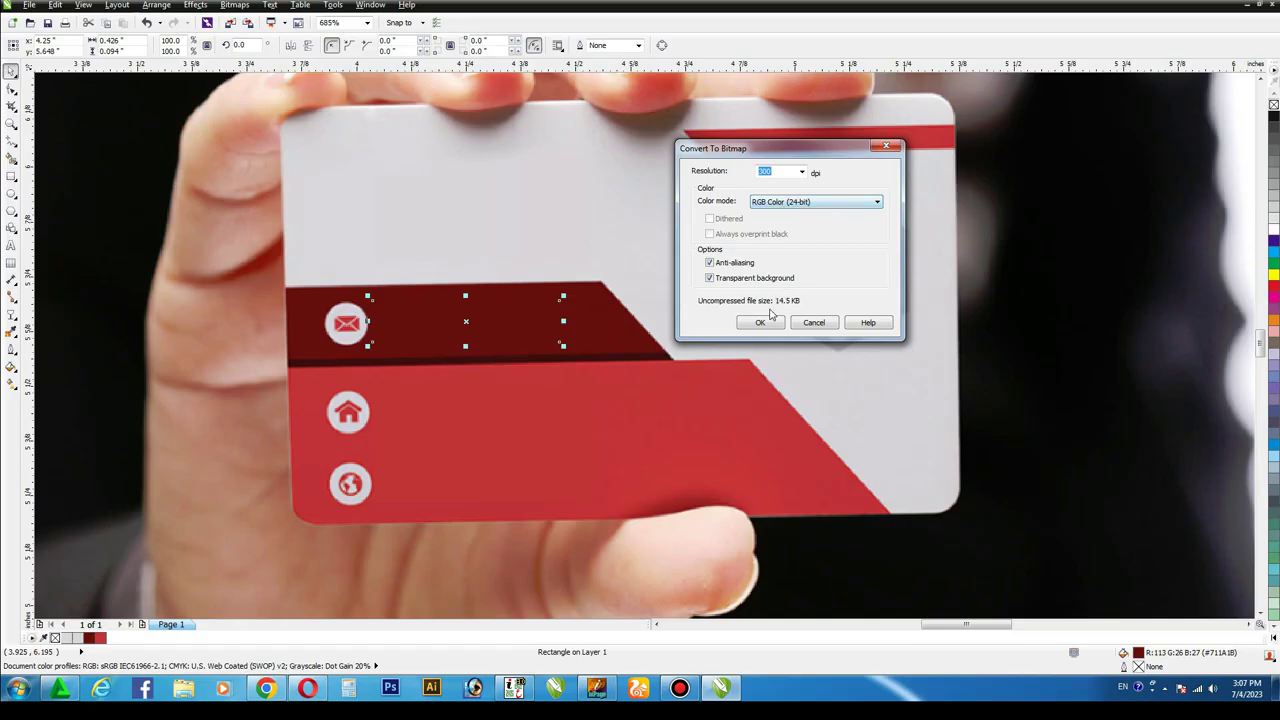
left_click(743, 412)
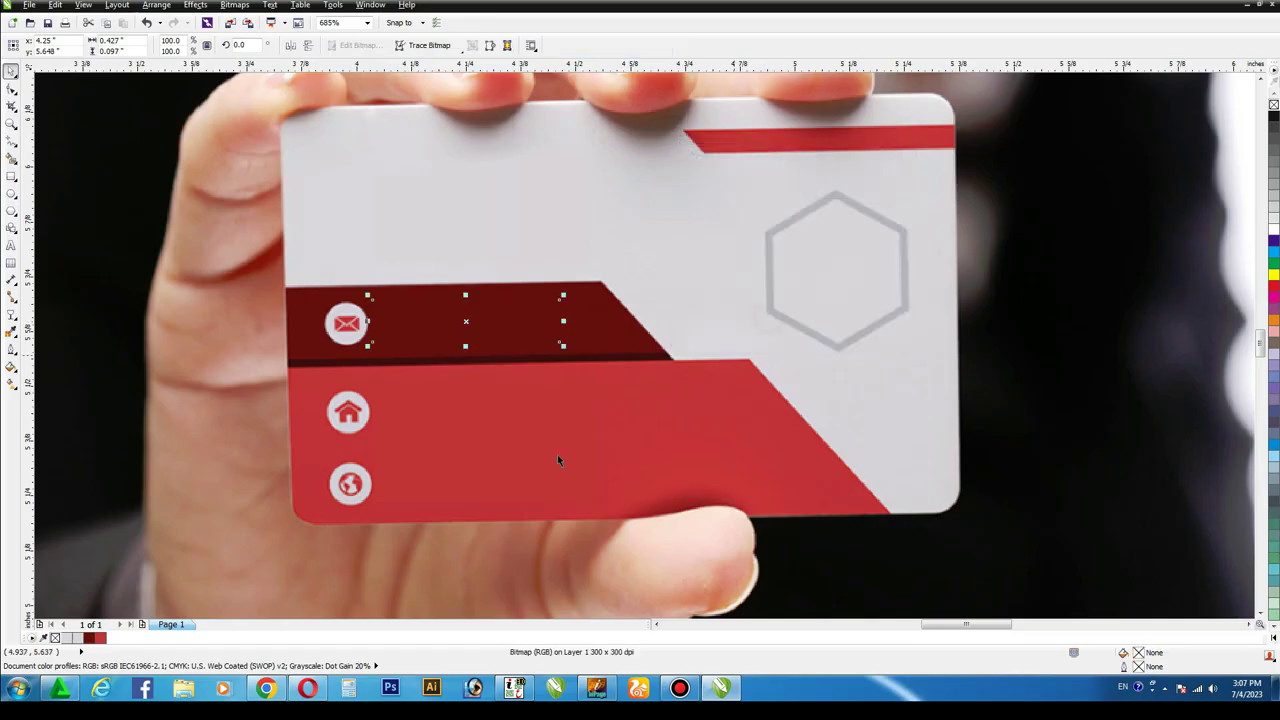
left_click(487, 481)
left_click(234, 5)
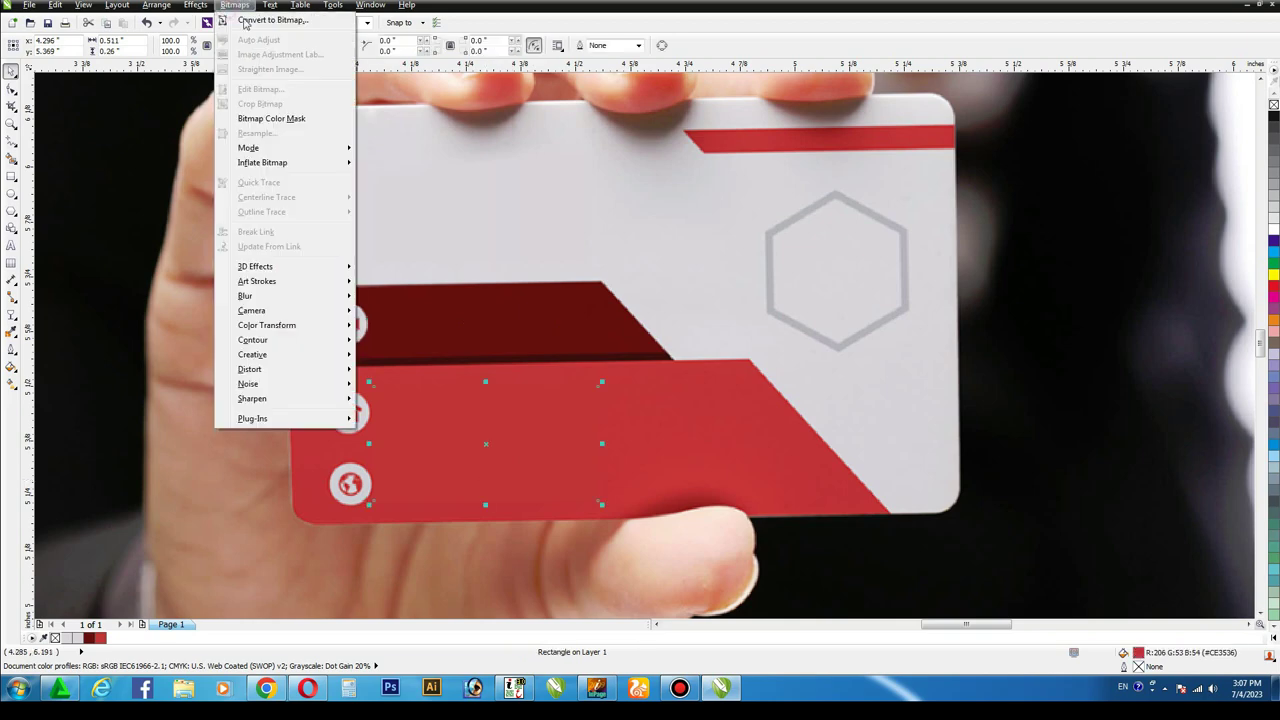
left_click(244, 22)
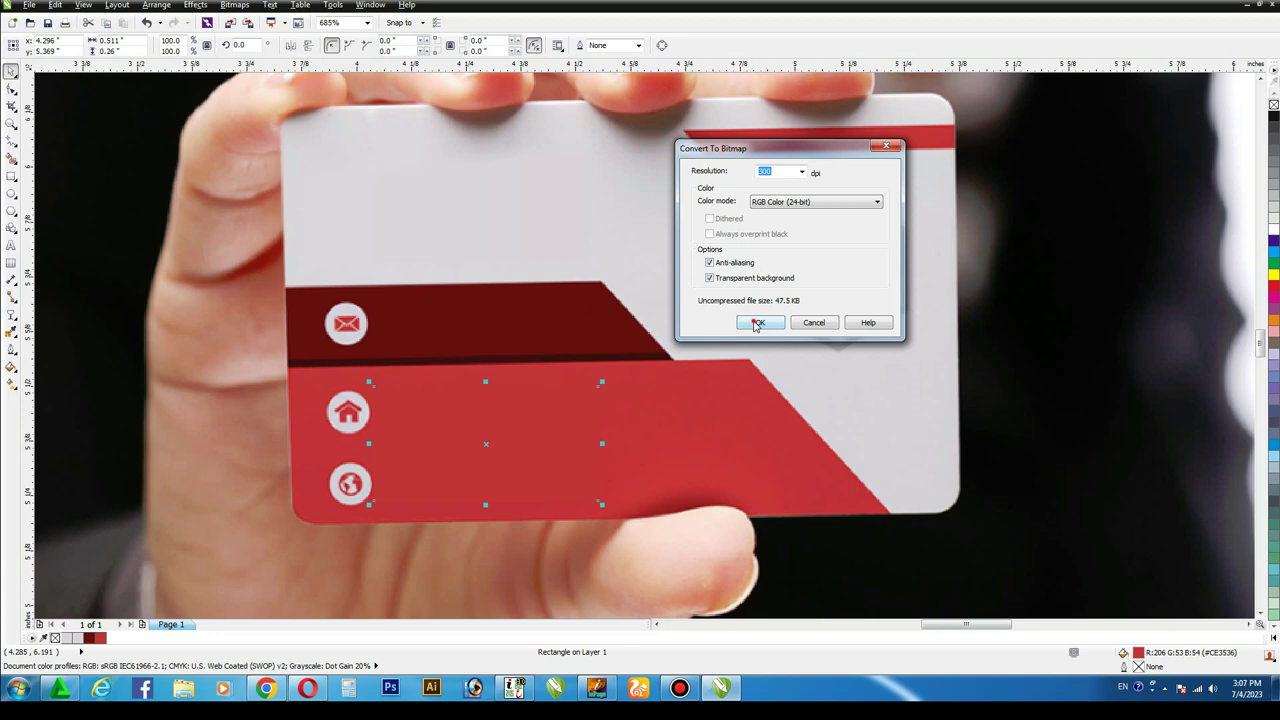
left_click(750, 323)
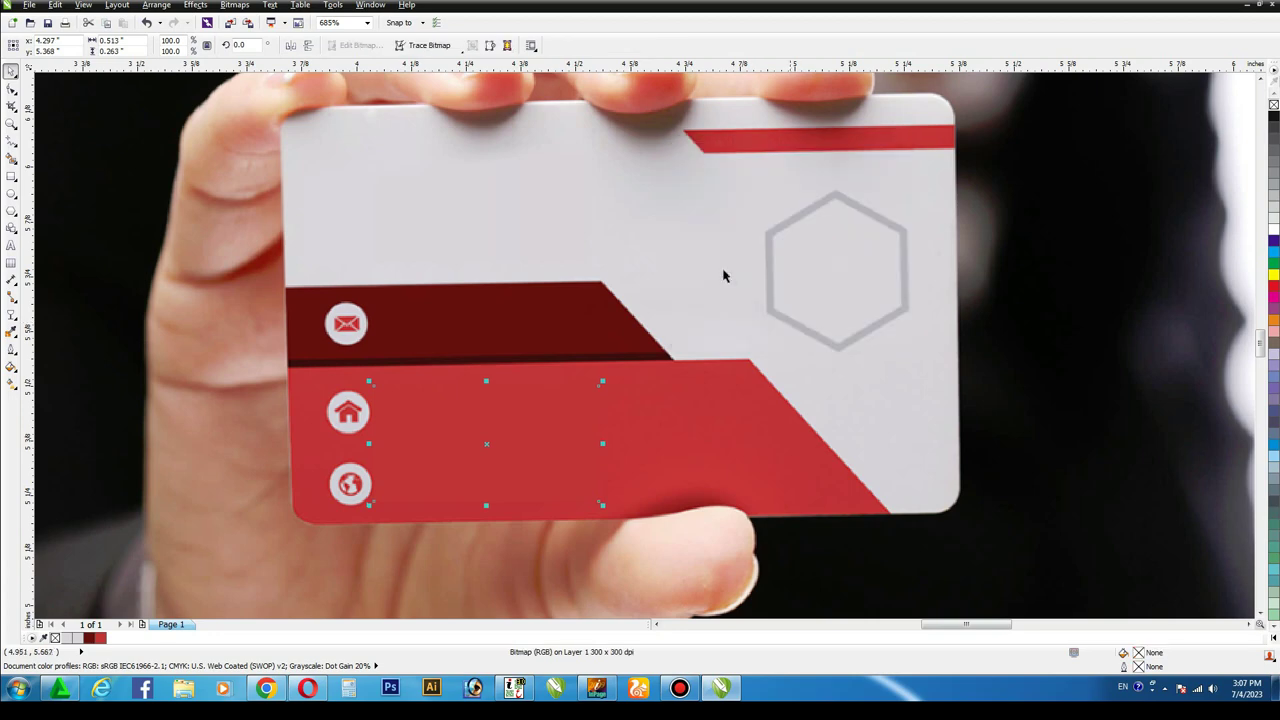
key("F4")
- Draw a six-sided polygon, scaled and positioned over the card's grey hexagon
left_click(1069, 122)
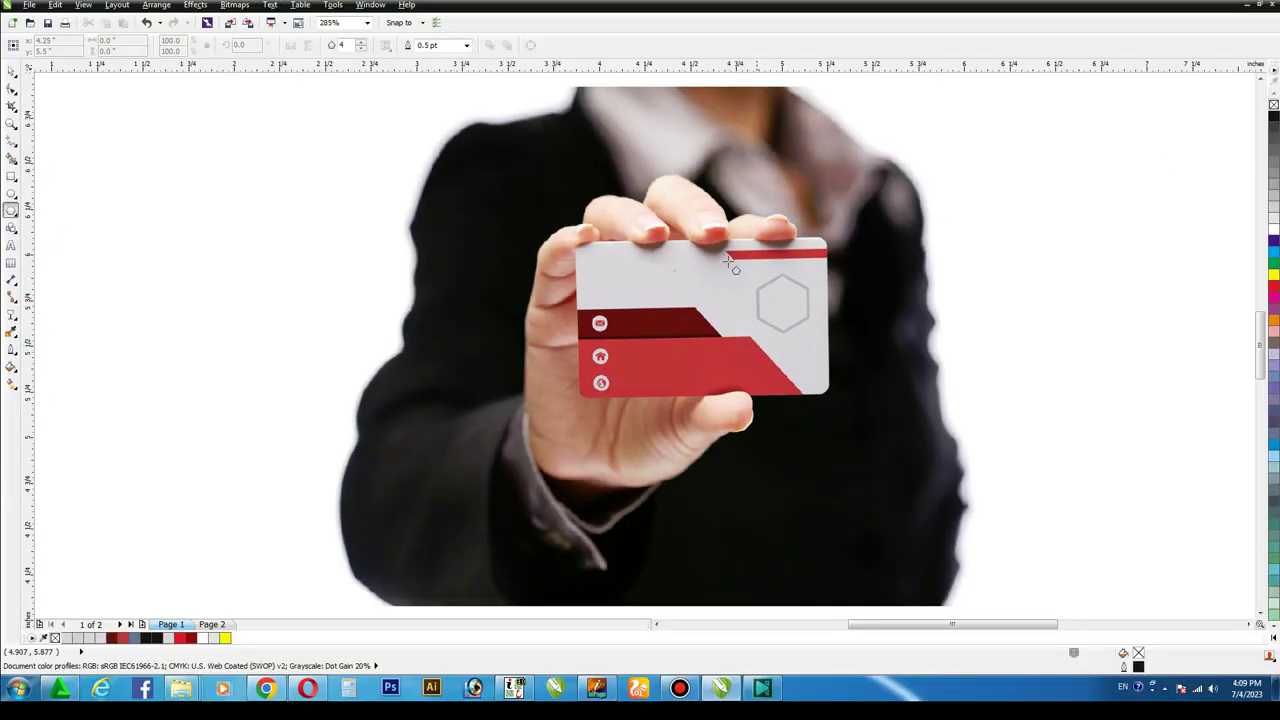
left_click_drag(730, 262, 810, 345)
key("z")
left_click_drag(664, 240, 860, 388)
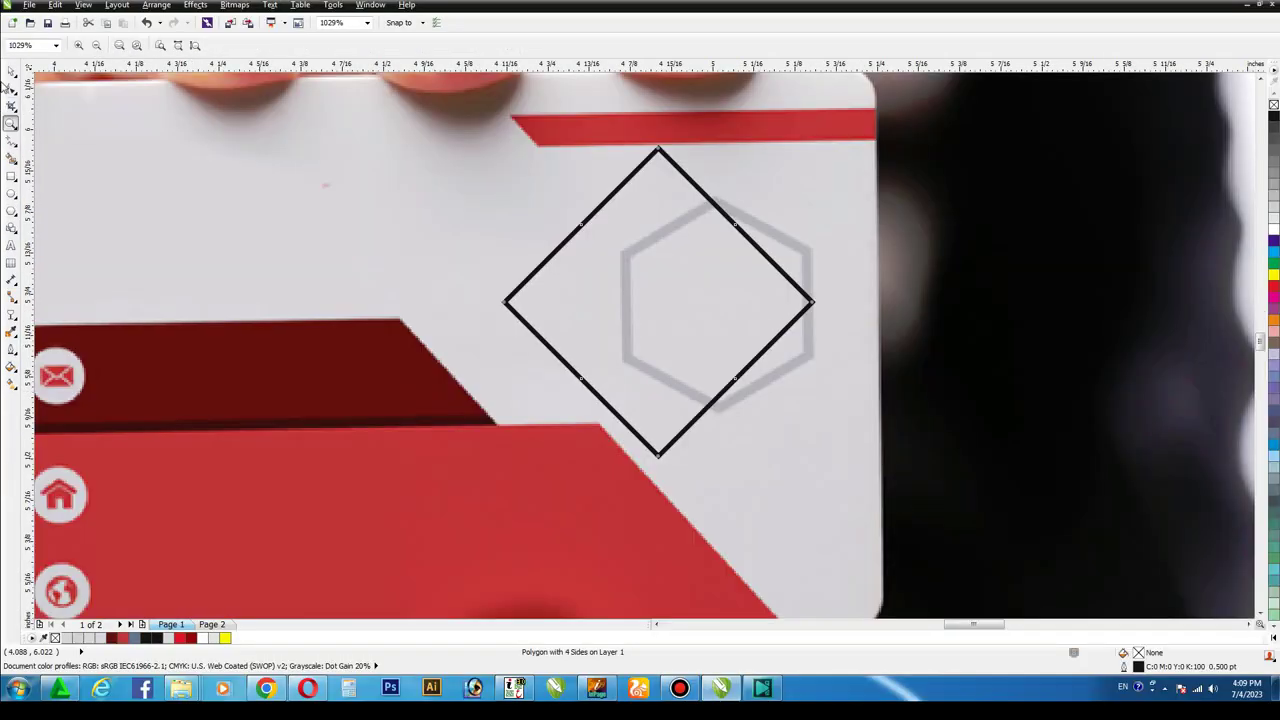
key("space")
left_click(362, 46)
left_click(362, 46)
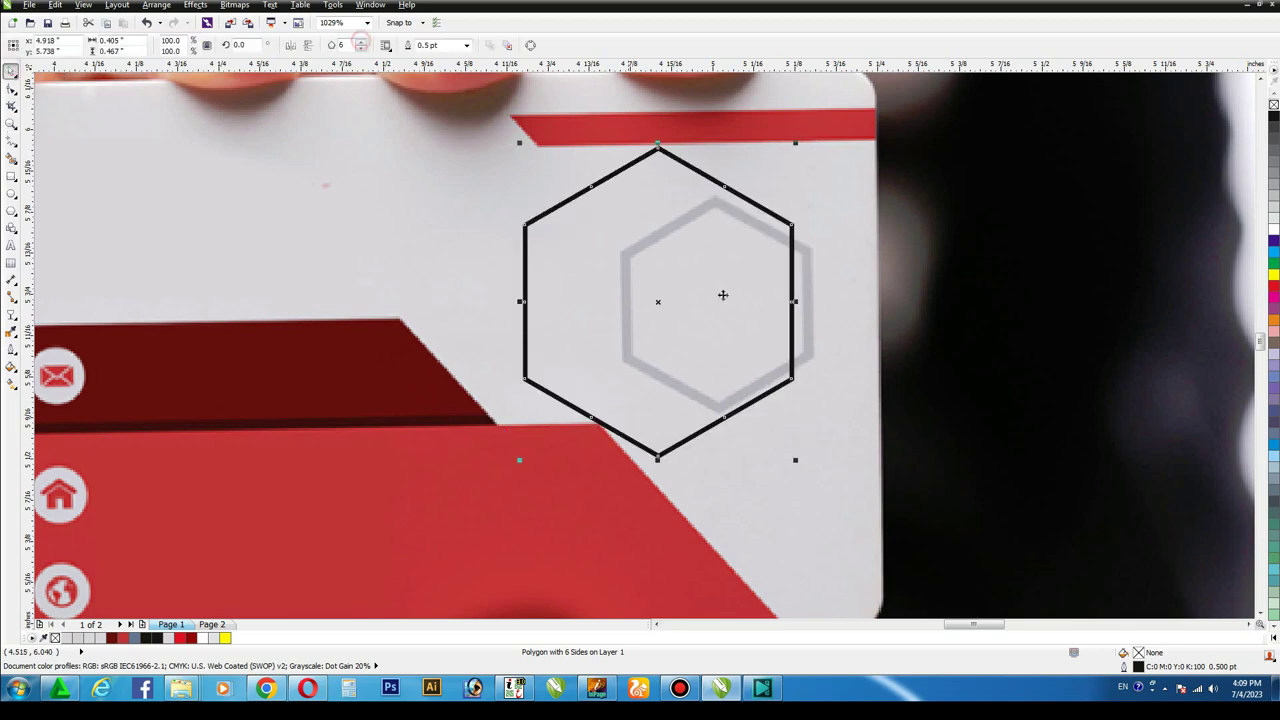
left_click_drag(797, 144, 766, 180)
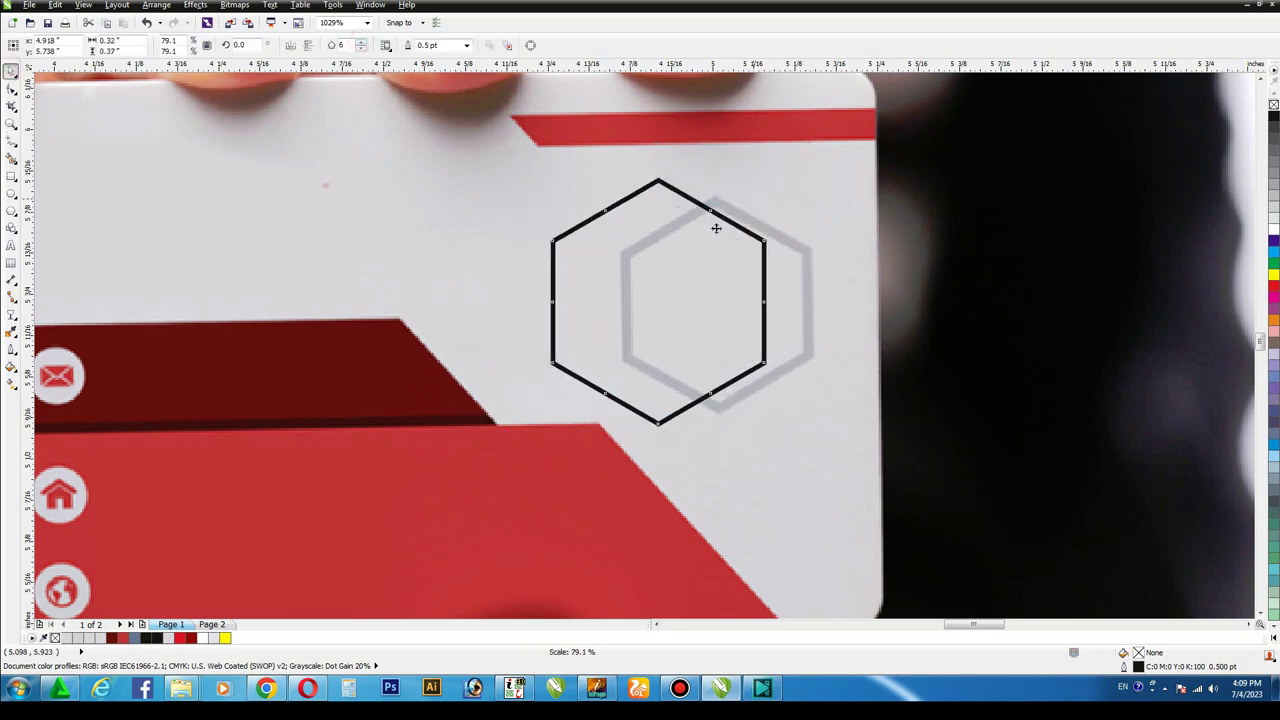
left_click_drag(689, 257, 743, 261)
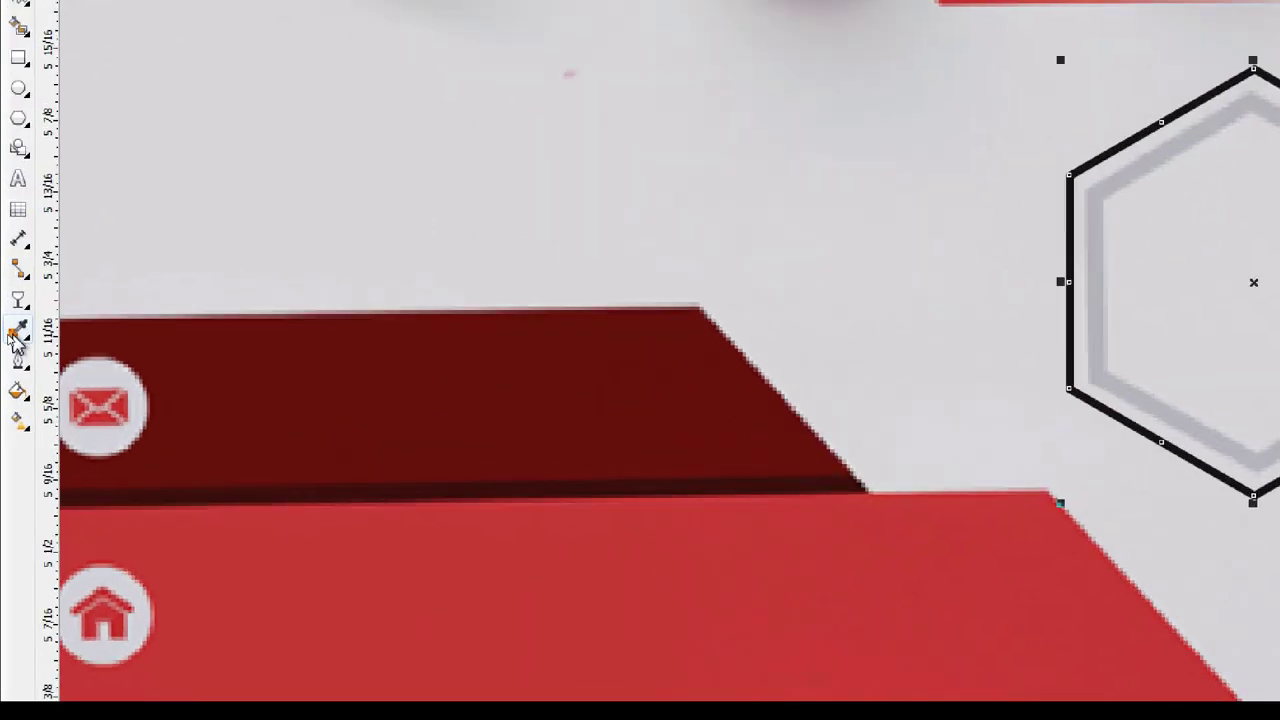
- Fill the hexagon with the card's sampled light grey
left_click(10, 336)
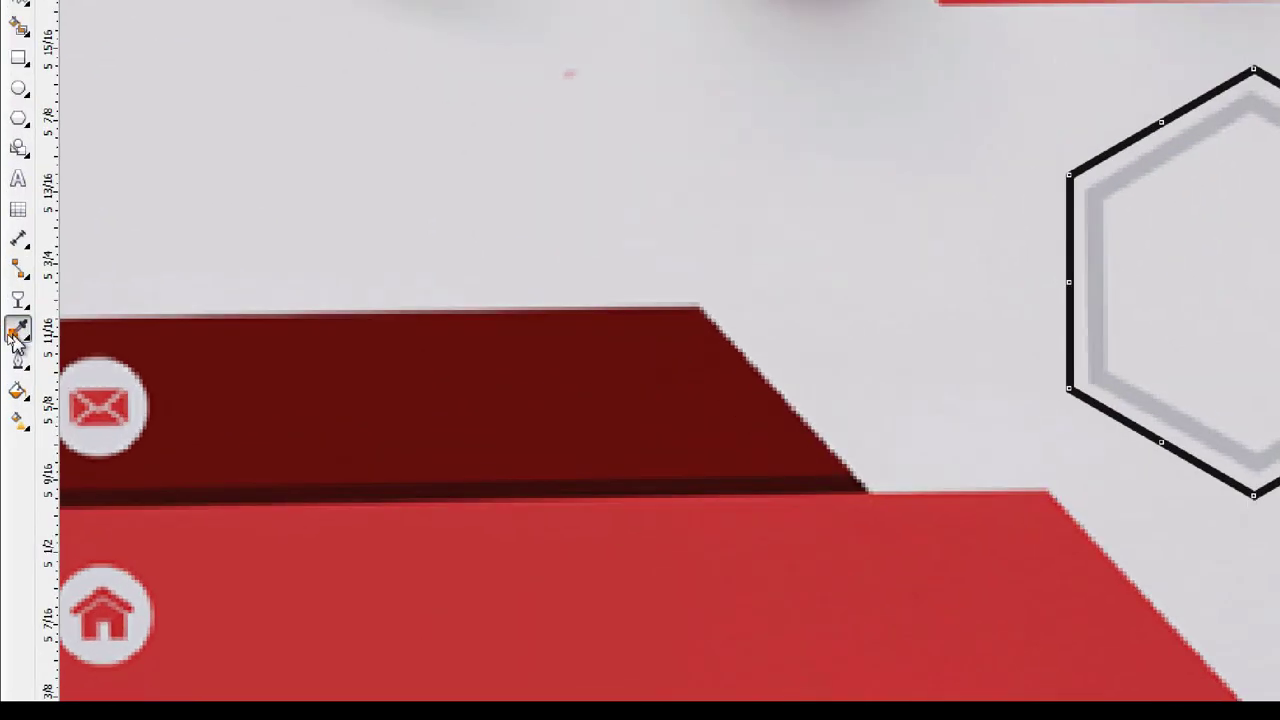
left_click(613, 224)
left_click(682, 219)
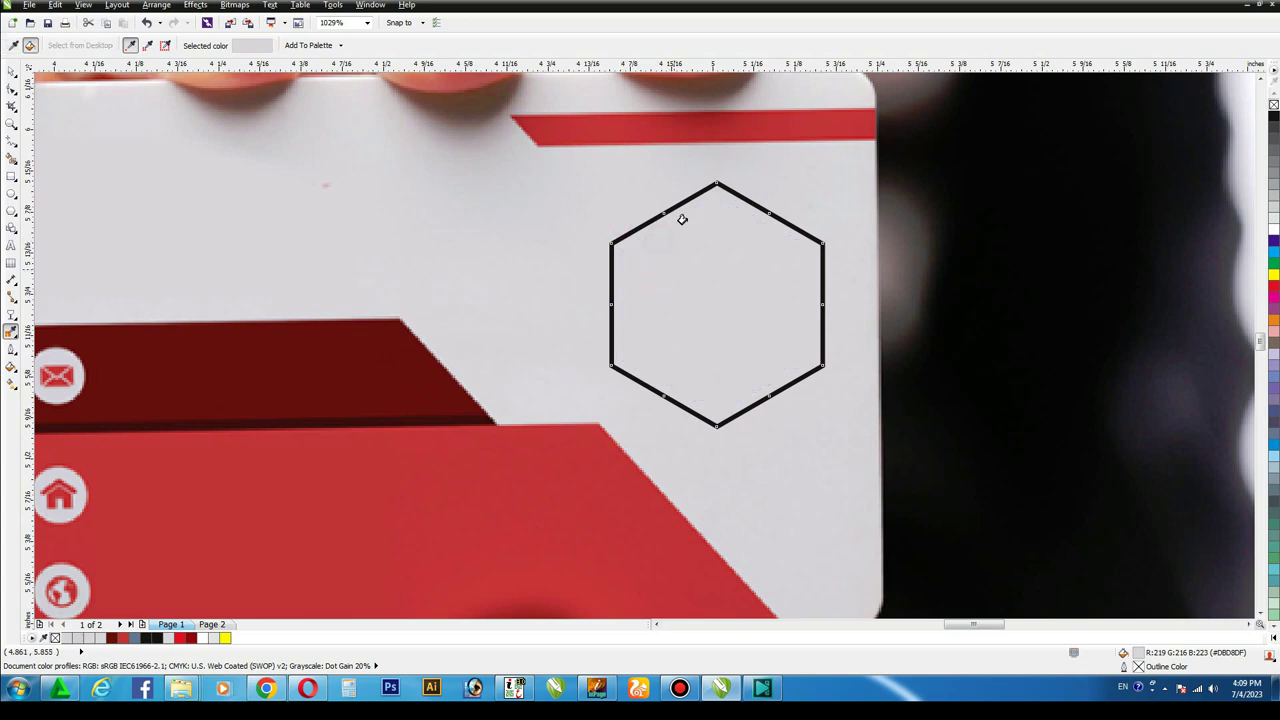
left_click(12, 73)
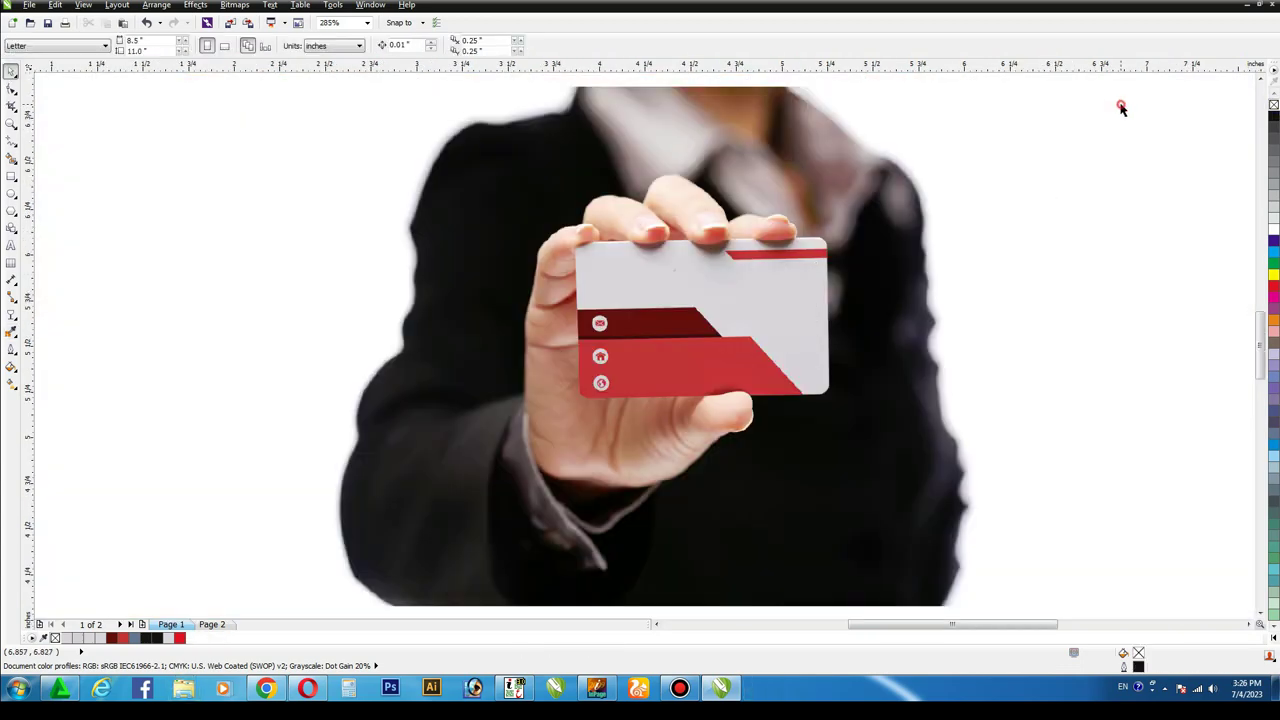
- Copy the five text objects from Page 2 and paste them beside the card on Page 1
key("Page_Down")
left_click_drag(437, 186, 882, 460)
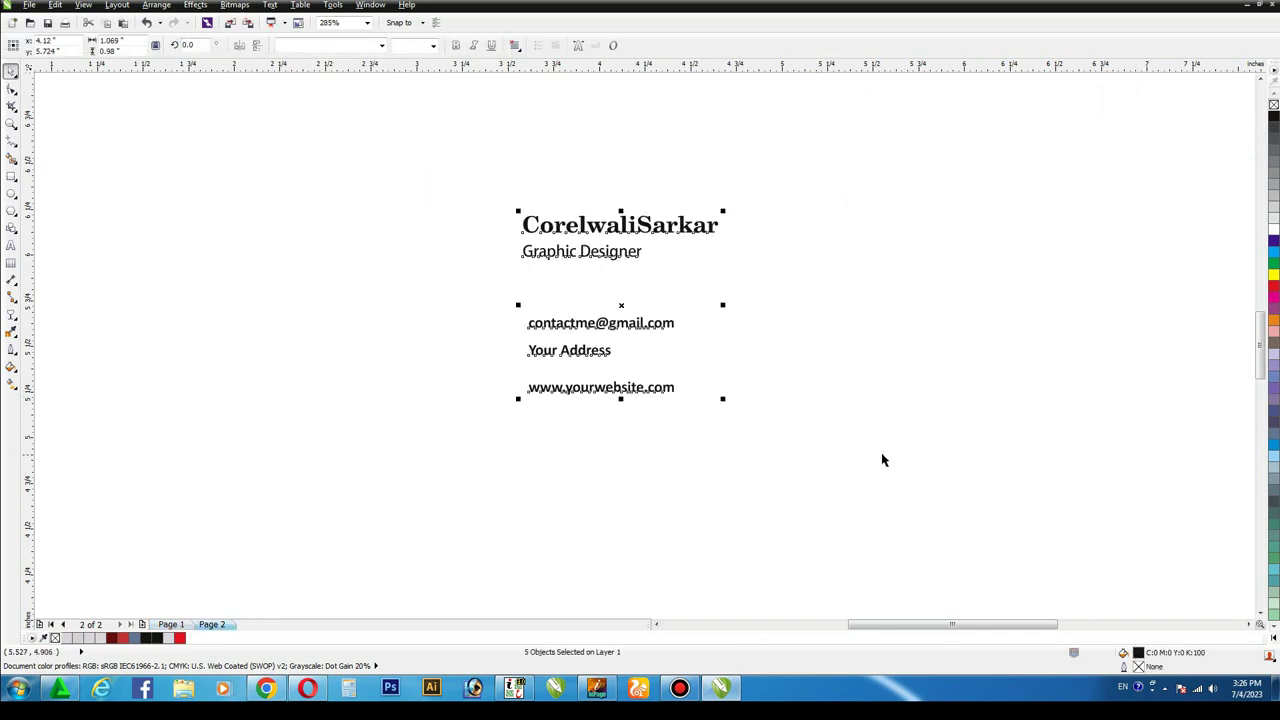
key("Page_Up")
key("ctrl+v")
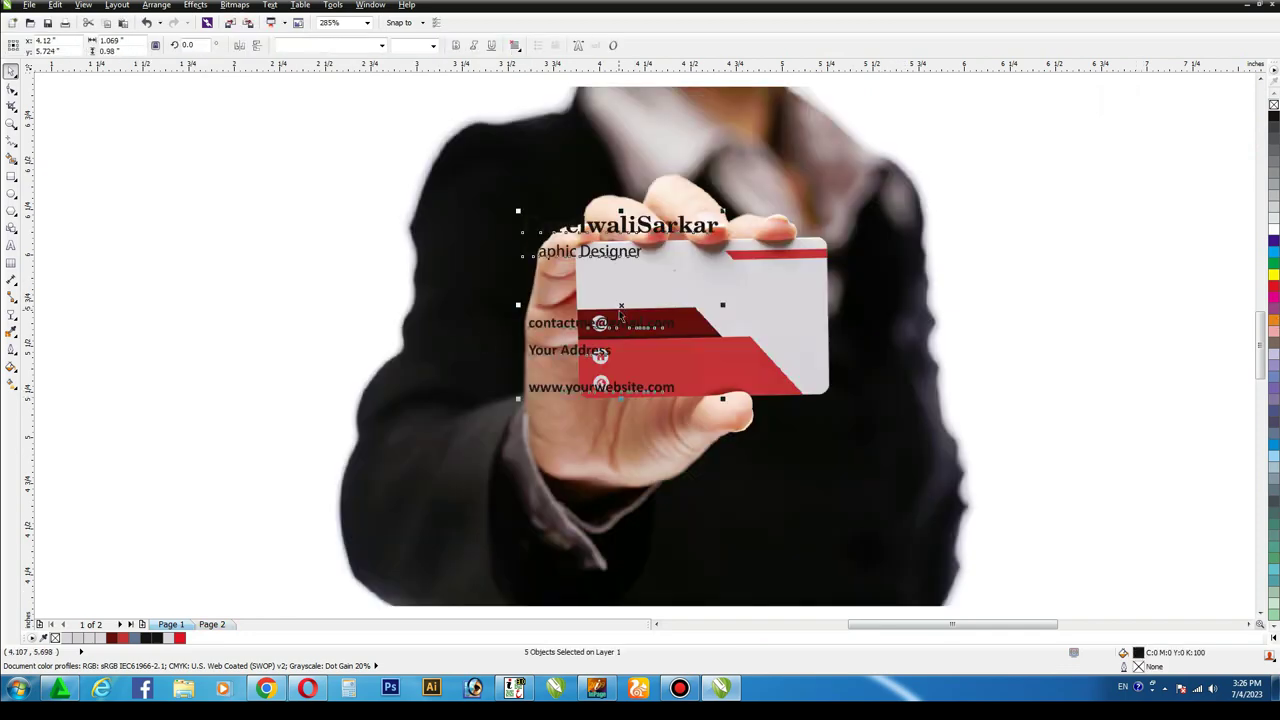
left_click_drag(620, 315, 235, 334)
- Shrink the name and Graphic Designer text and place them on the card's upper left
left_click(285, 245)
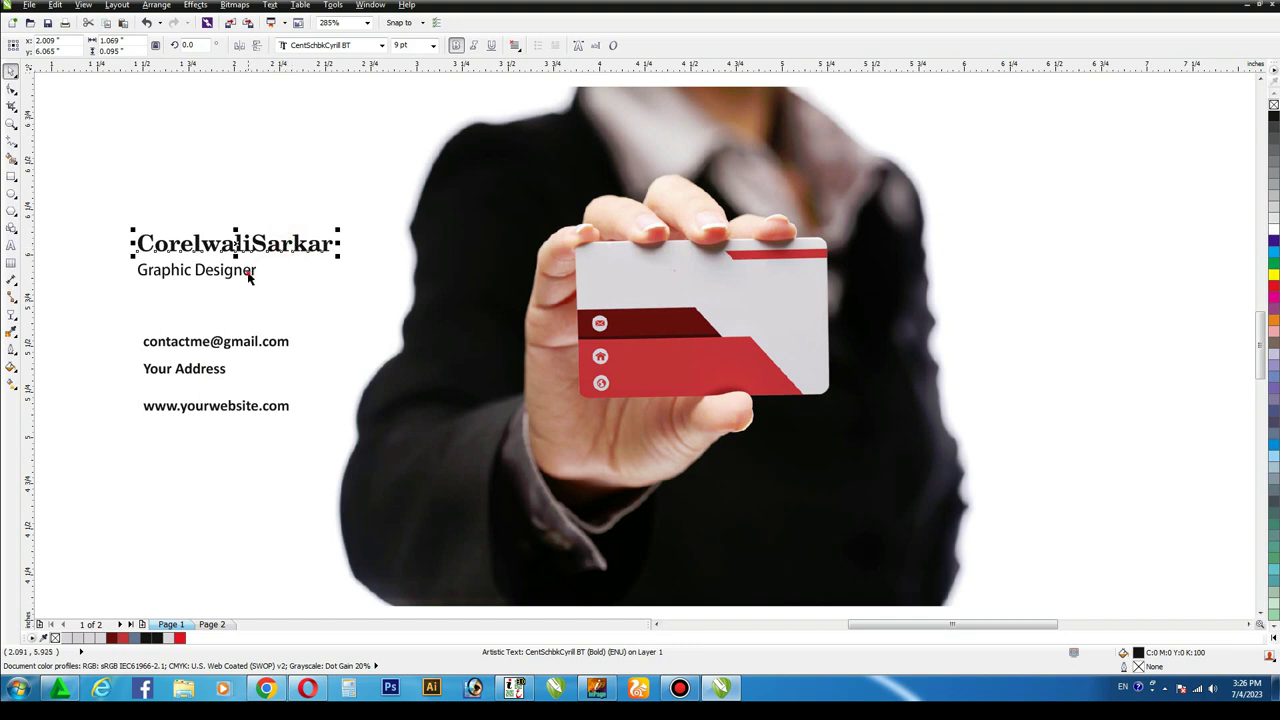
left_click(250, 270, "shift")
mouse_move(338, 278)
left_mouse_down()
mouse_move(288, 268)
mouse_move(665, 278)
left_mouse_up()
left_click_drag(214, 341, 266, 331)
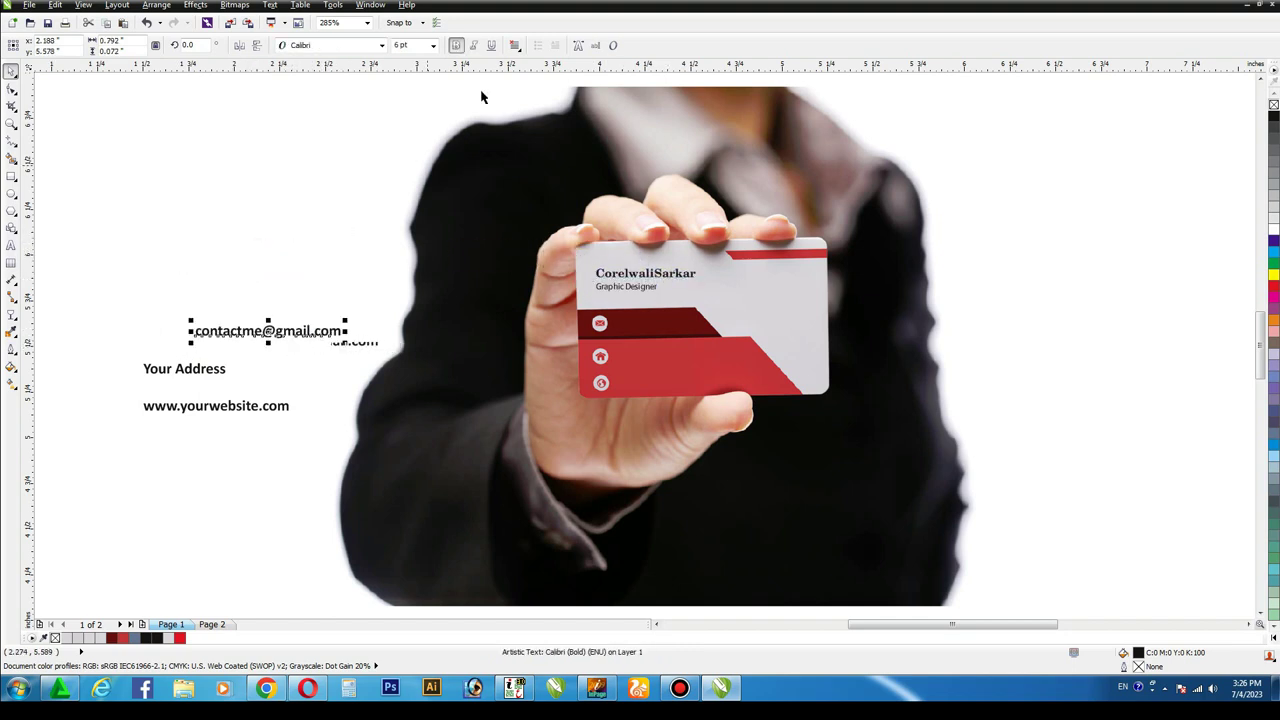
- Set the email to 4 pt and place the email, address and website lines beside their icons
left_click(433, 45)
left_click(408, 56)
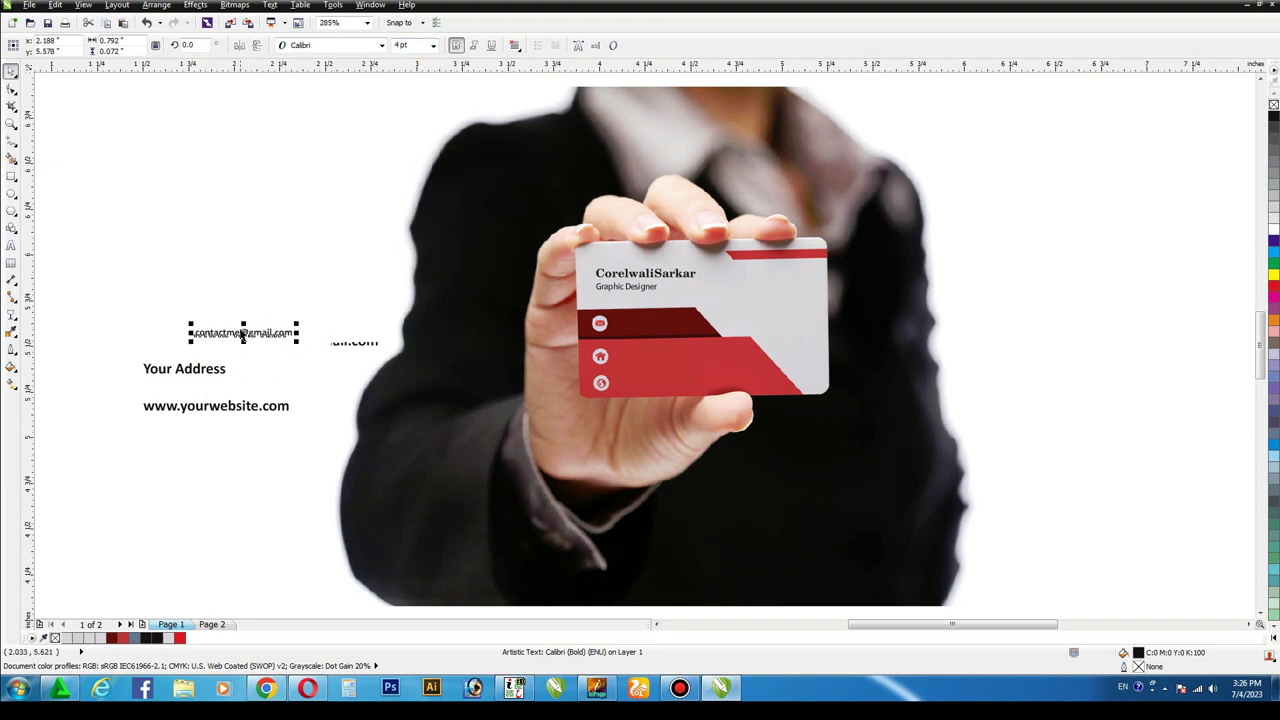
left_click_drag(243, 337, 662, 323)
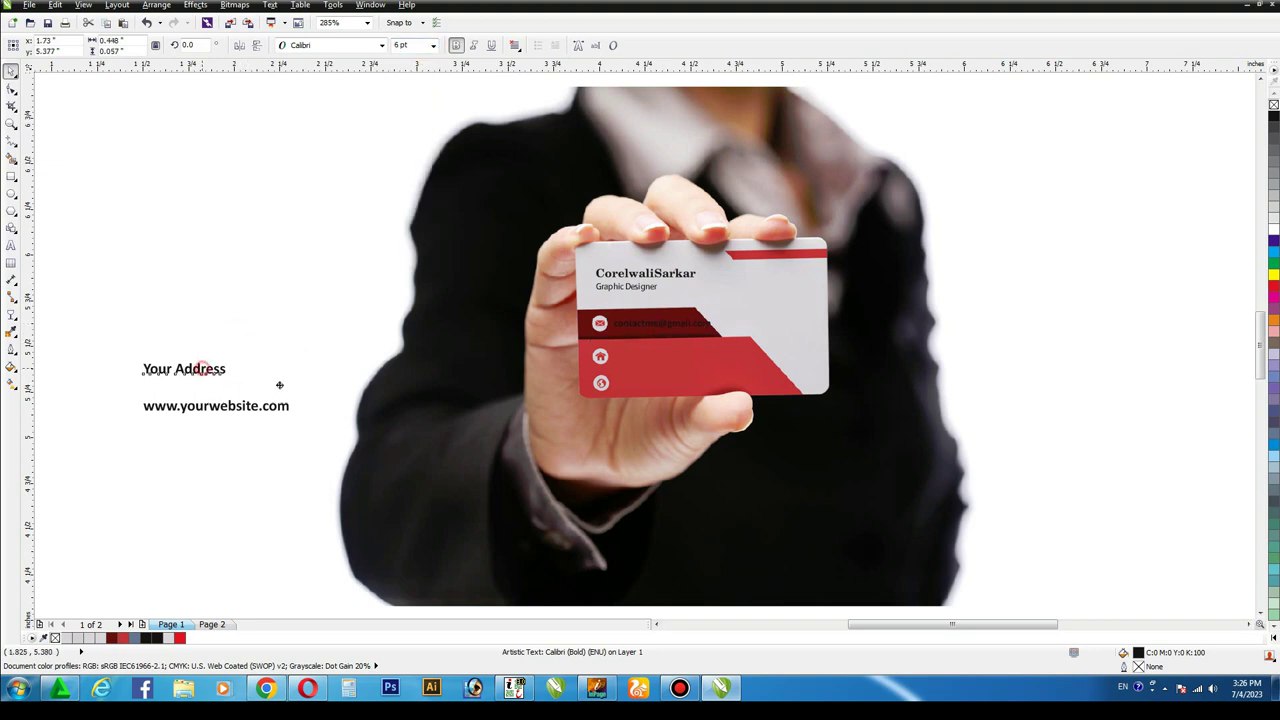
left_click_drag(200, 369, 676, 353)
mouse_move(254, 418)
left_mouse_down()
mouse_move(659, 413)
mouse_move(731, 395)
left_mouse_up()
key("z")
left_click_drag(526, 240, 874, 416)
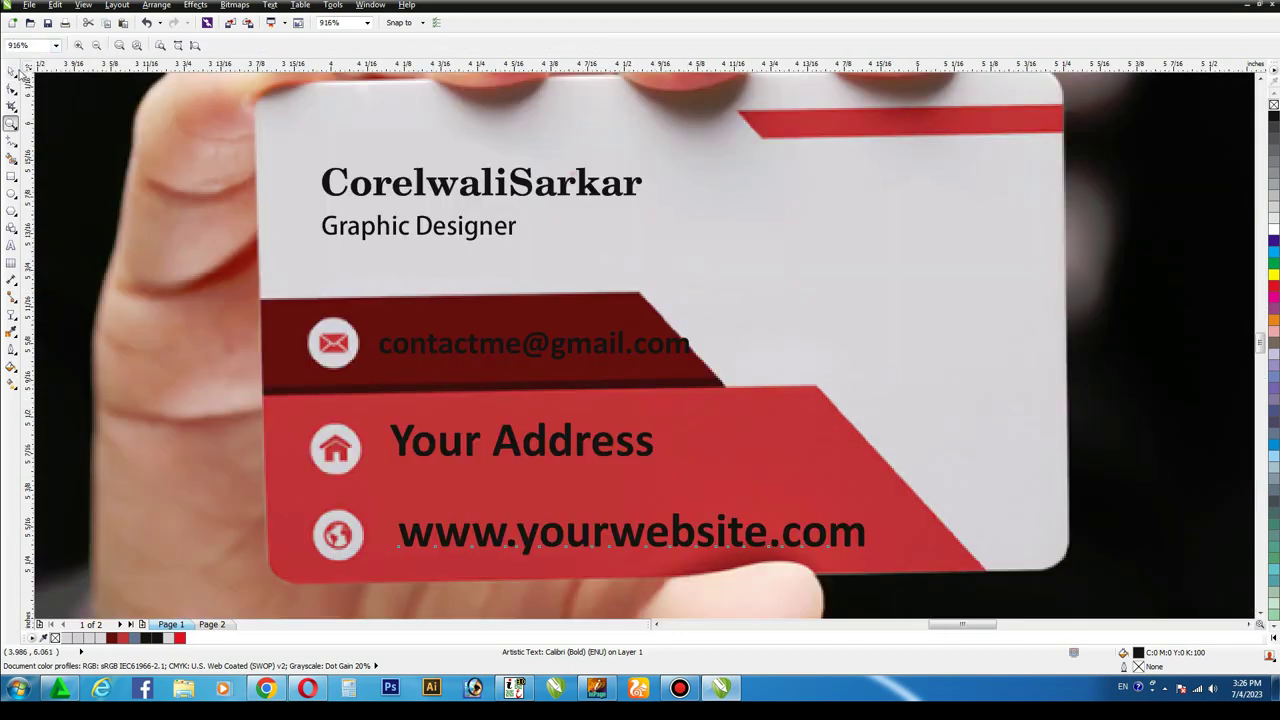
key("space")
- Make the name text a custom darker red (40 entered in the colour values) and smaller
left_click(482, 185)
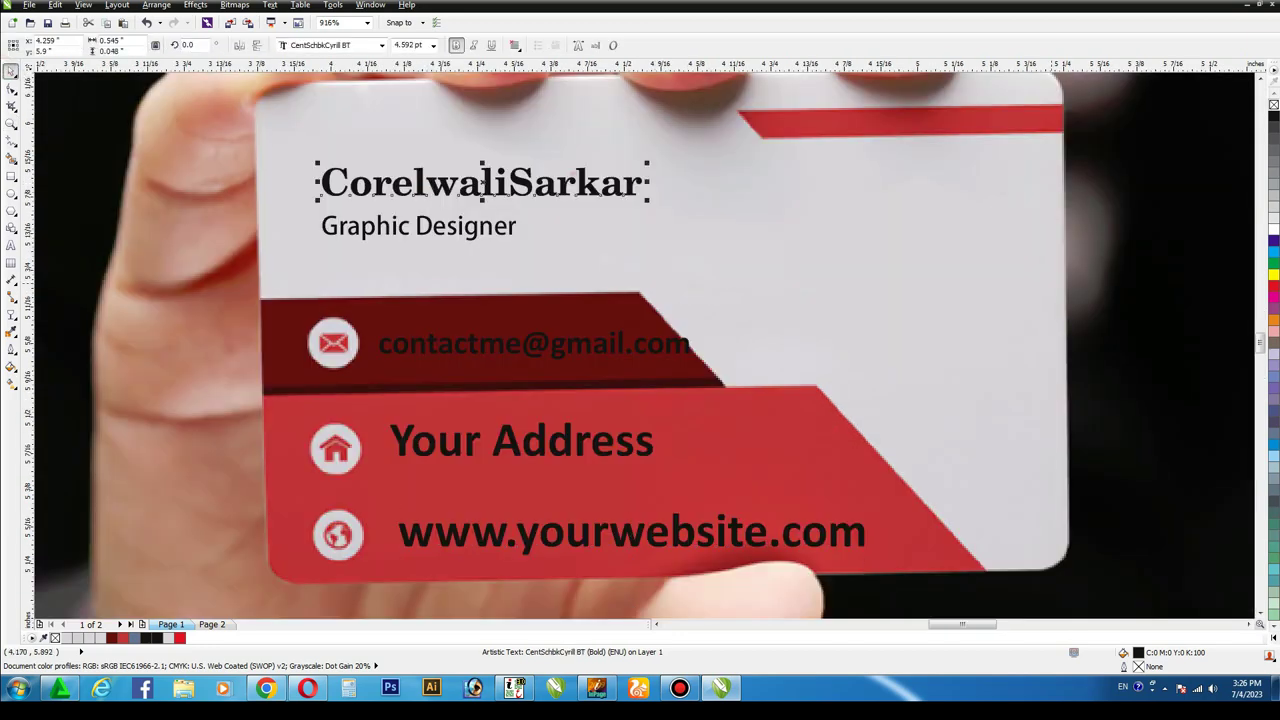
left_click(1272, 288)
key("shift+F11")
left_click(555, 322)
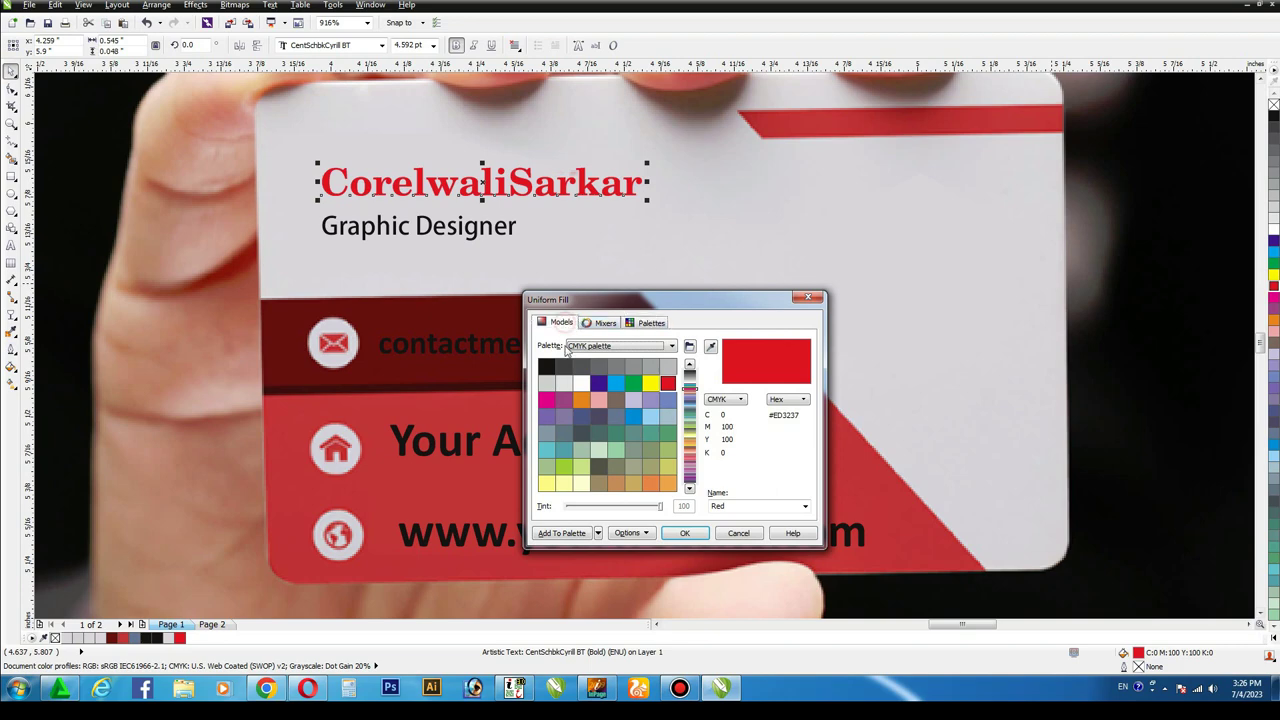
type("40")
key("Return")
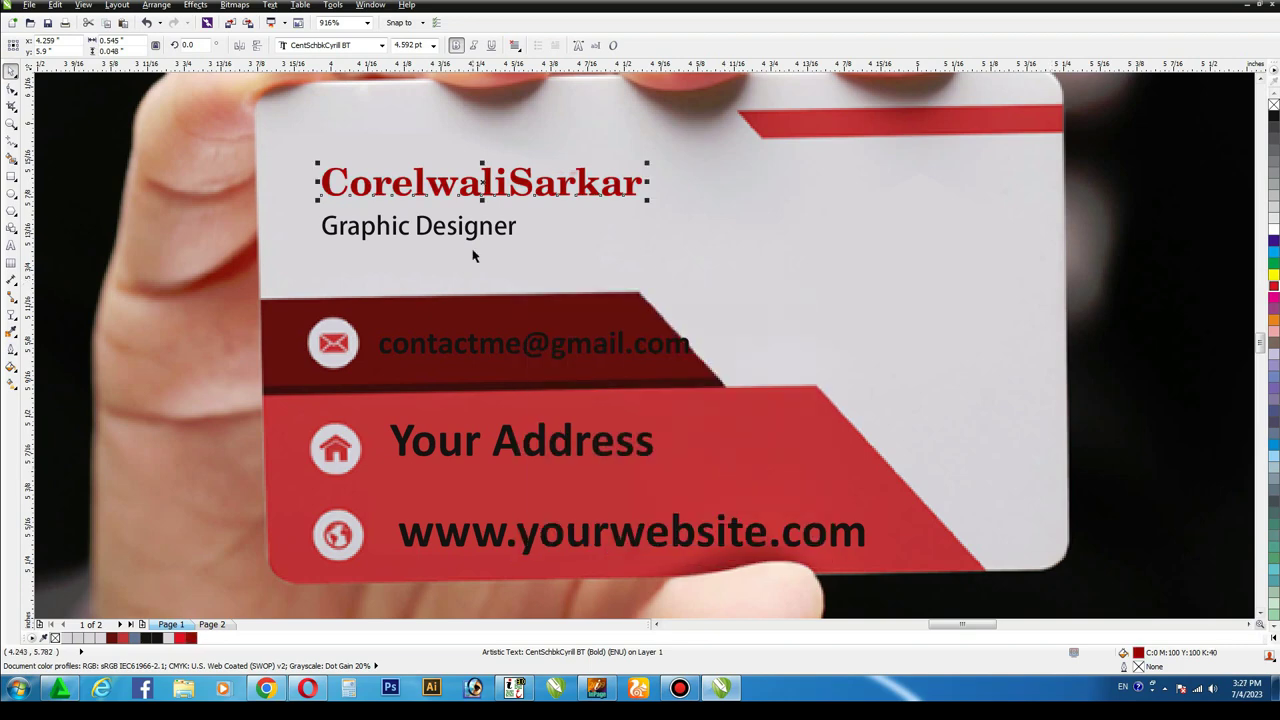
left_click(433, 47)
left_click(405, 100)
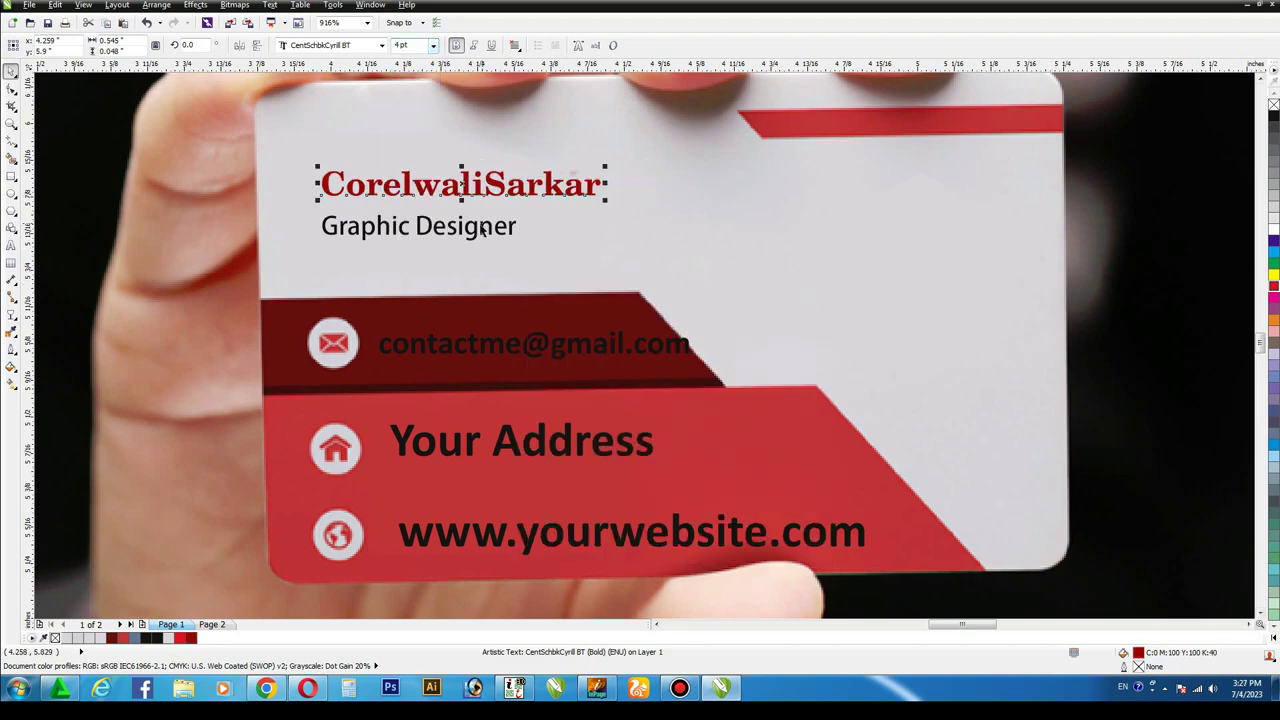
- Set the Graphic Designer text to 3 pt
key("Tab")
left_click(433, 45)
type("3")
key("Return")
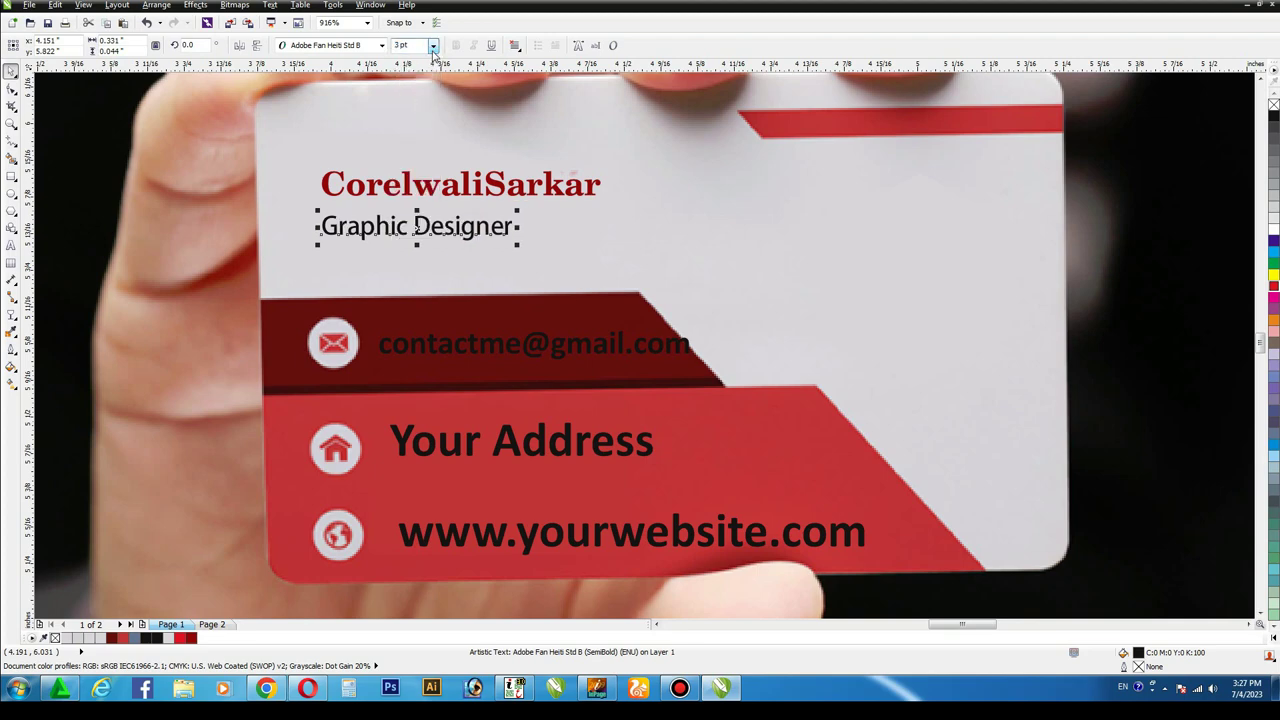
- Nudge the Graphic Designer line with arrow keys to sit just beneath the name
left_click(466, 188)
left_click(461, 232)
key("Up")
key("Down")
key("Down")
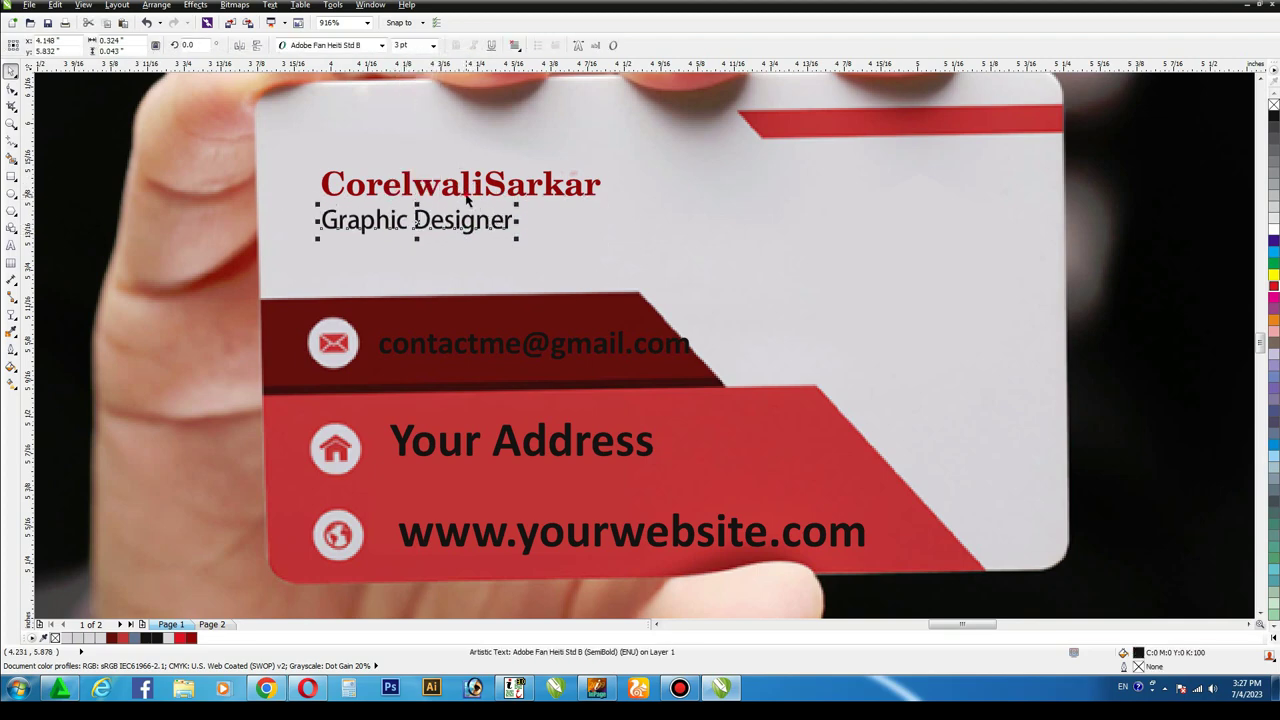
left_click(466, 198, "shift")
key("Down")
left_click(420, 226)
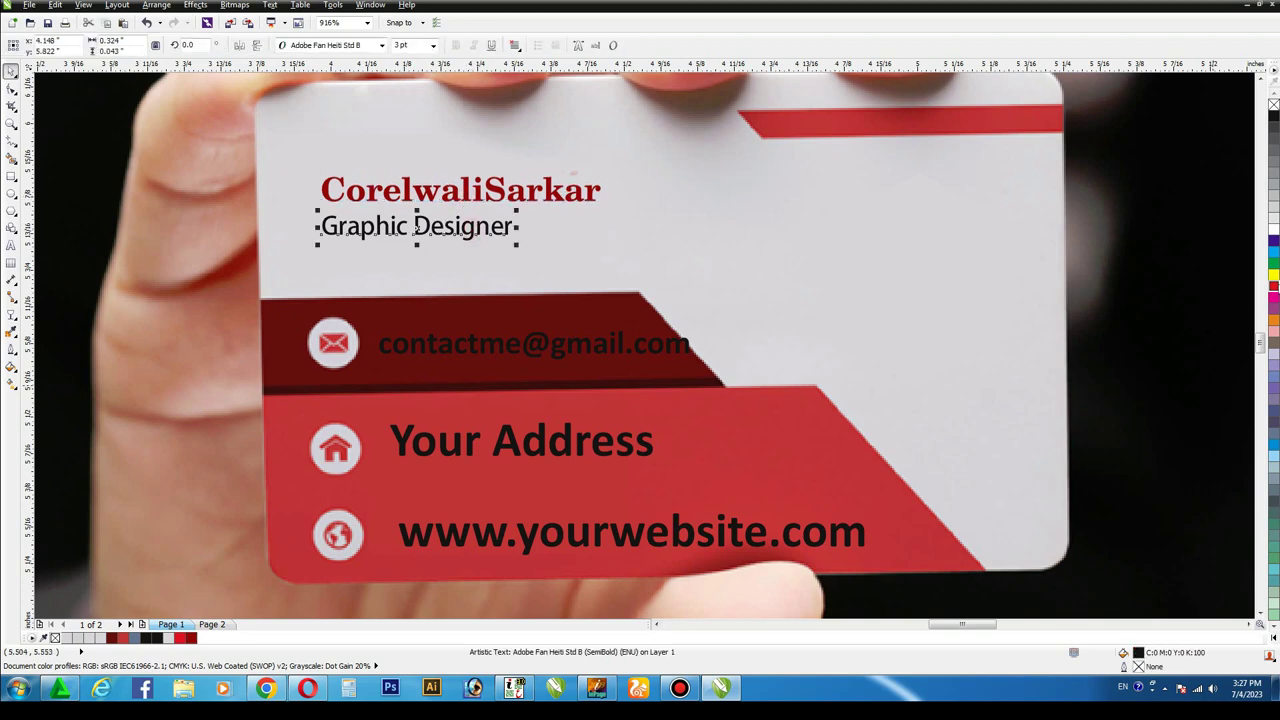
key("Tab")
- Set the email, address and website texts to 3 pt
left_click(433, 48)
type("3")
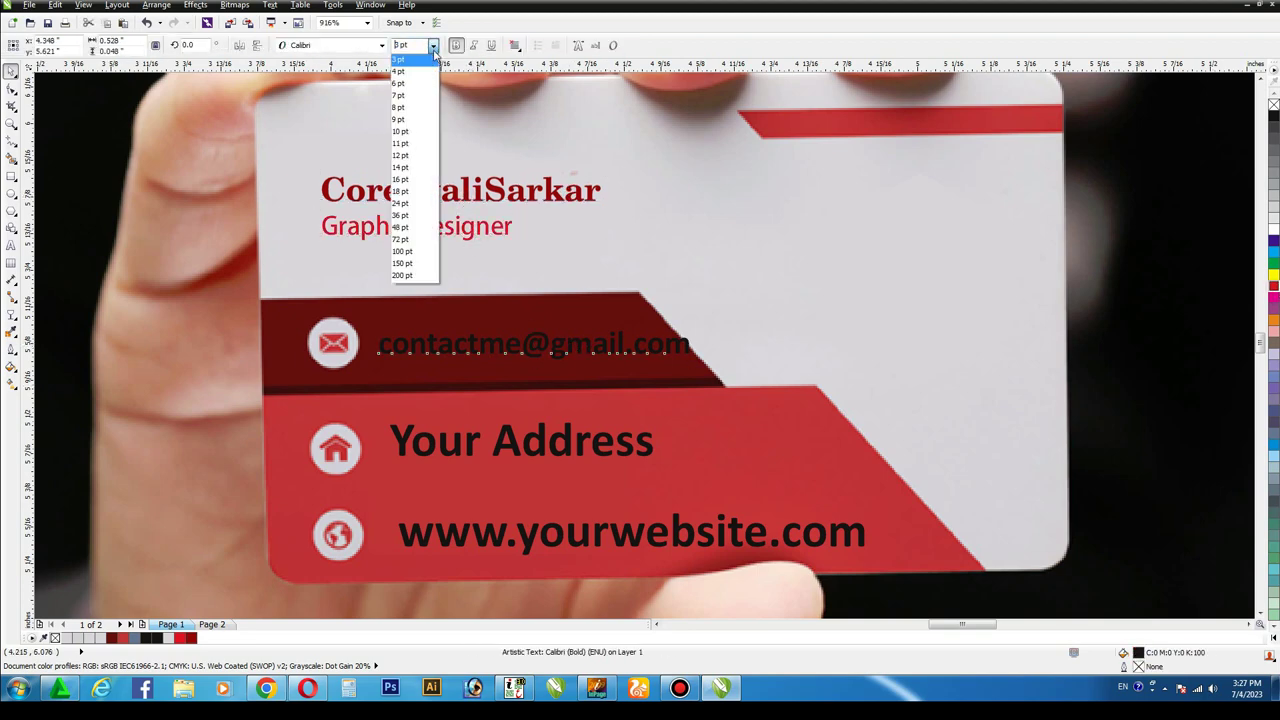
key("Return")
left_click(506, 440)
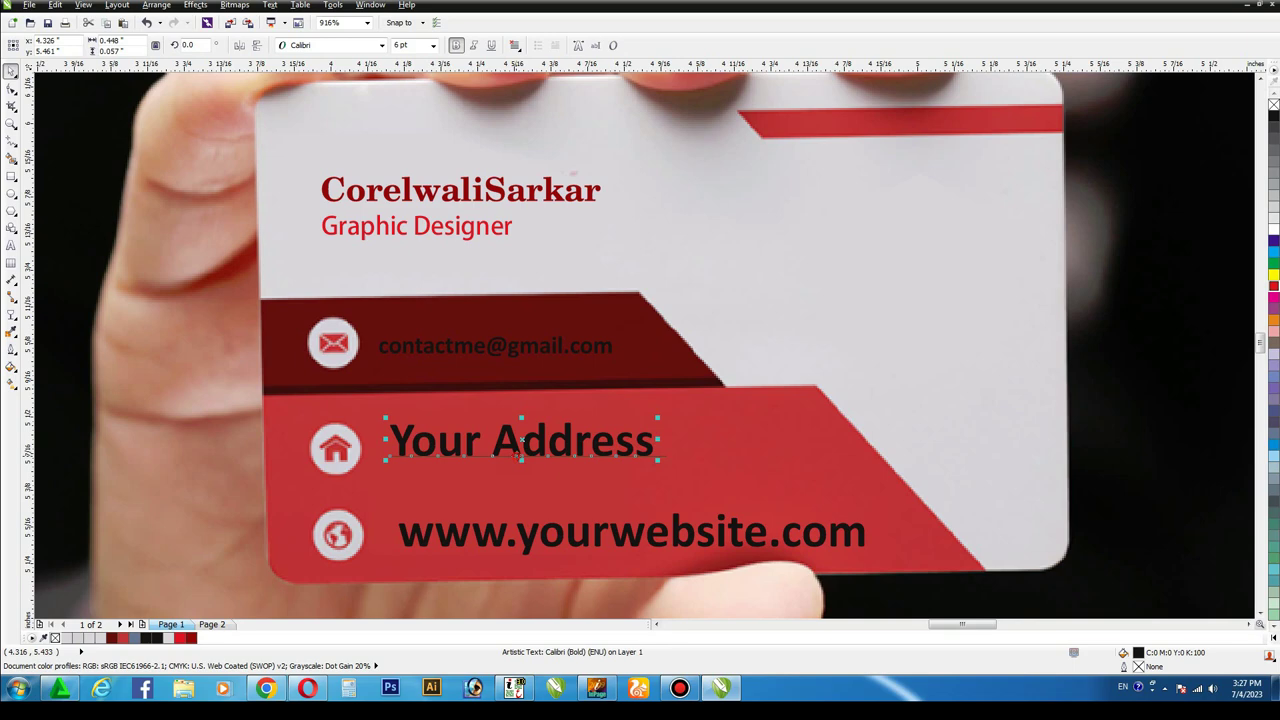
left_click(537, 540, "shift")
left_click(433, 45)
type("3")
key("Return")
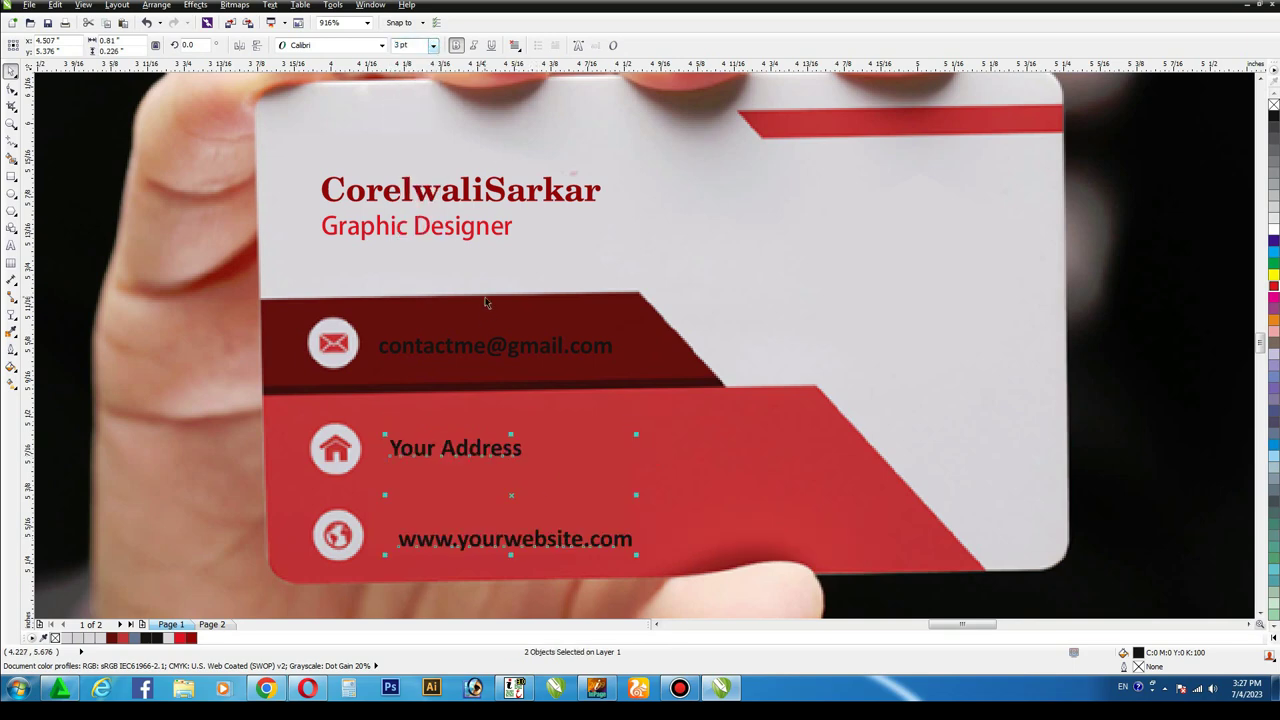
- Left-align the contact lines, nudging the website text up and the address down
key("l")
key("Escape")
left_click(487, 540)
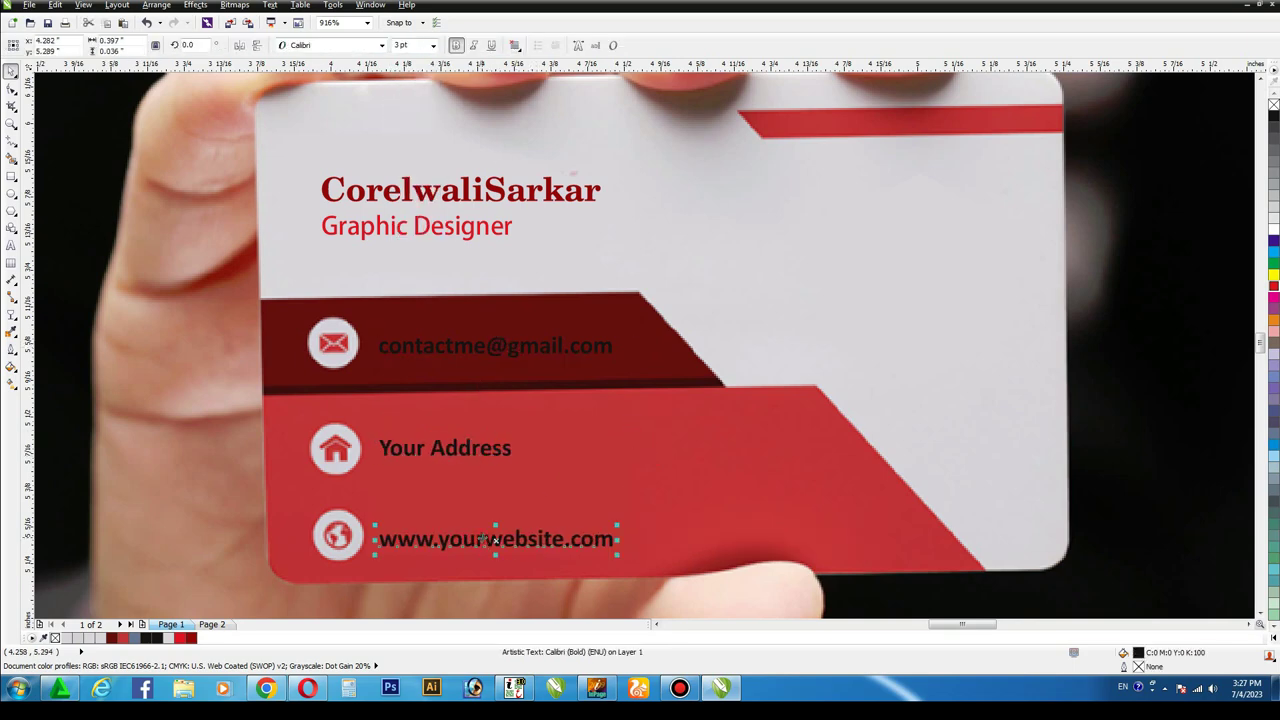
left_click_drag(489, 540, 495, 535)
left_click_drag(465, 453, 463, 454)
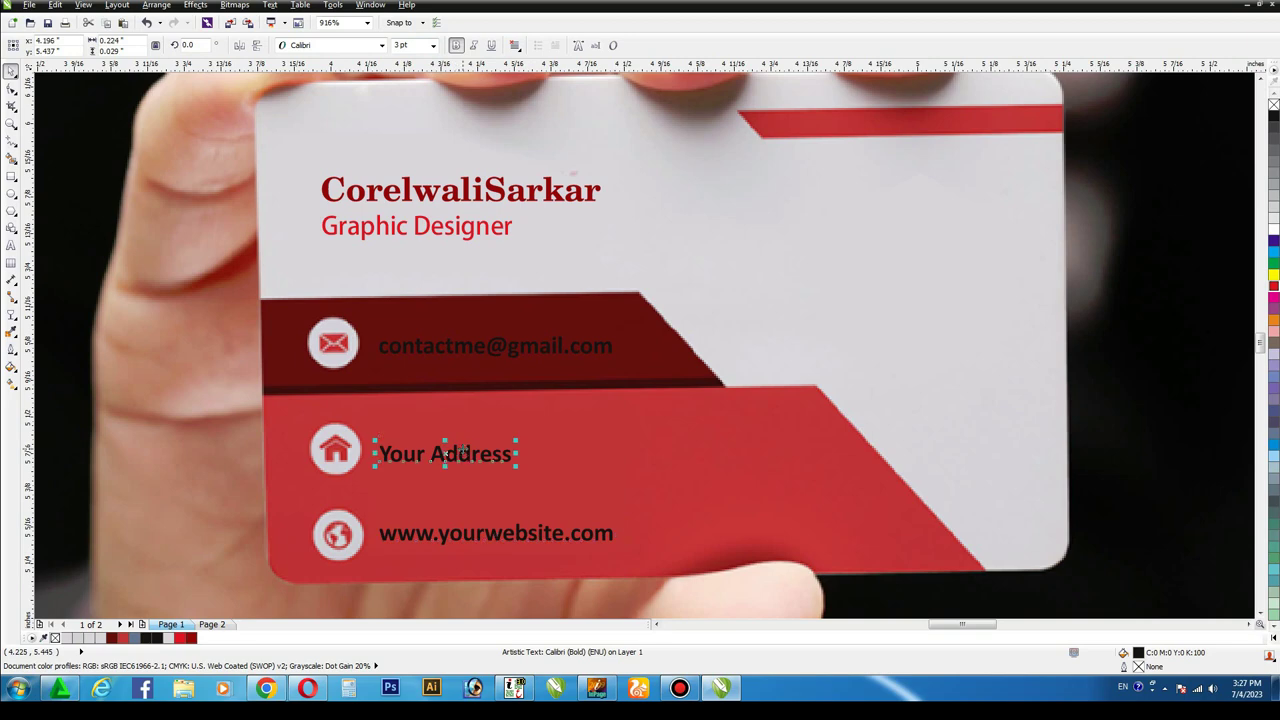
key("Escape")
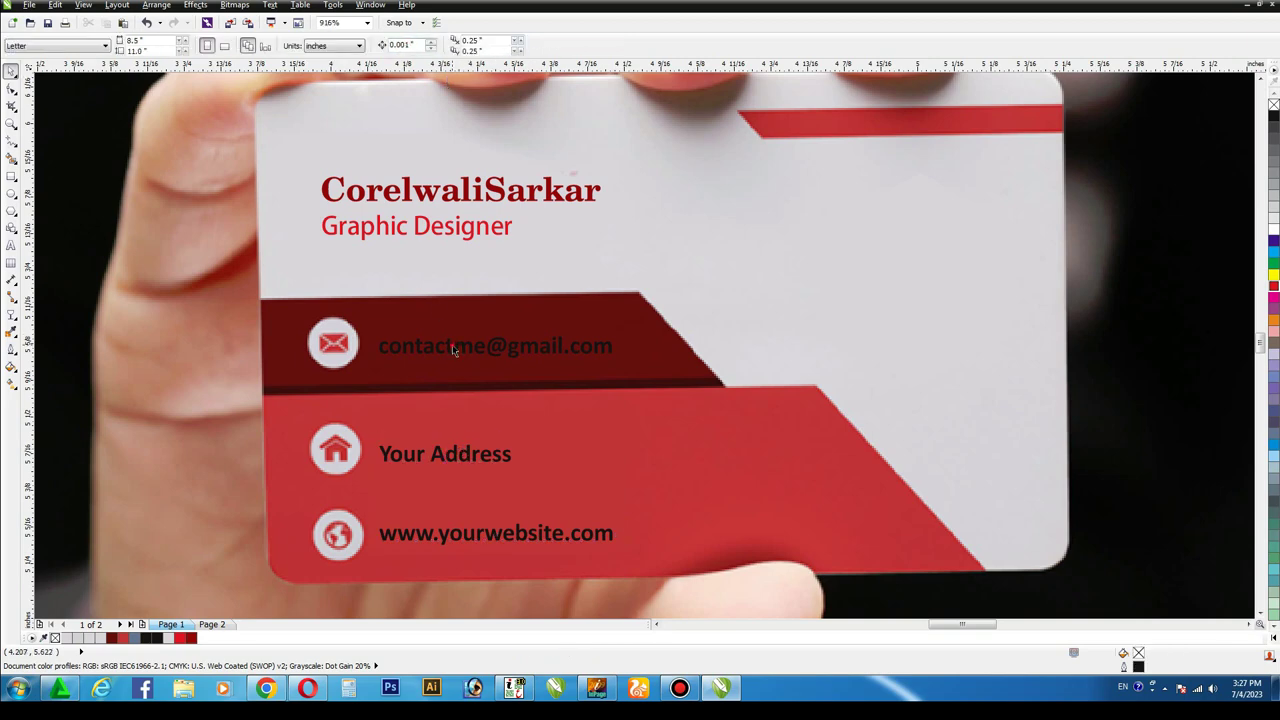
- Fill the email and address texts white and shift the address slightly up
left_click(452, 347)
left_click(505, 462, "shift")
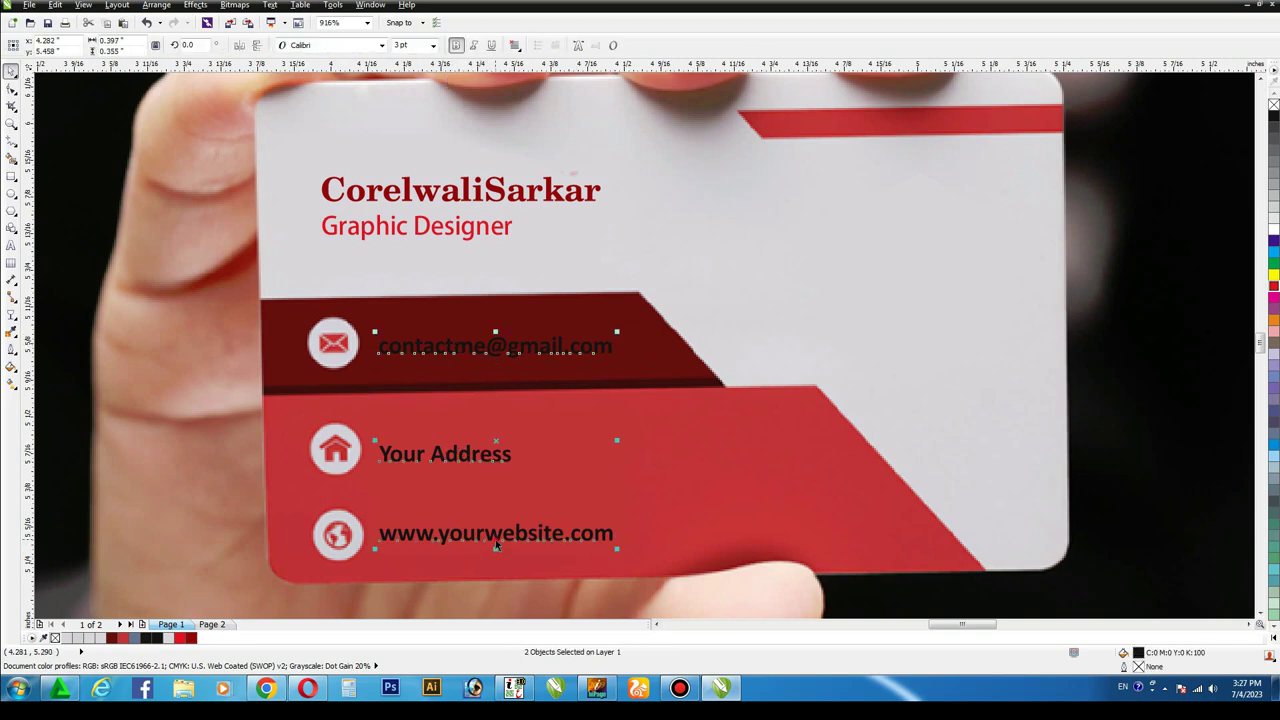
left_click(1272, 230)
left_click(440, 452)
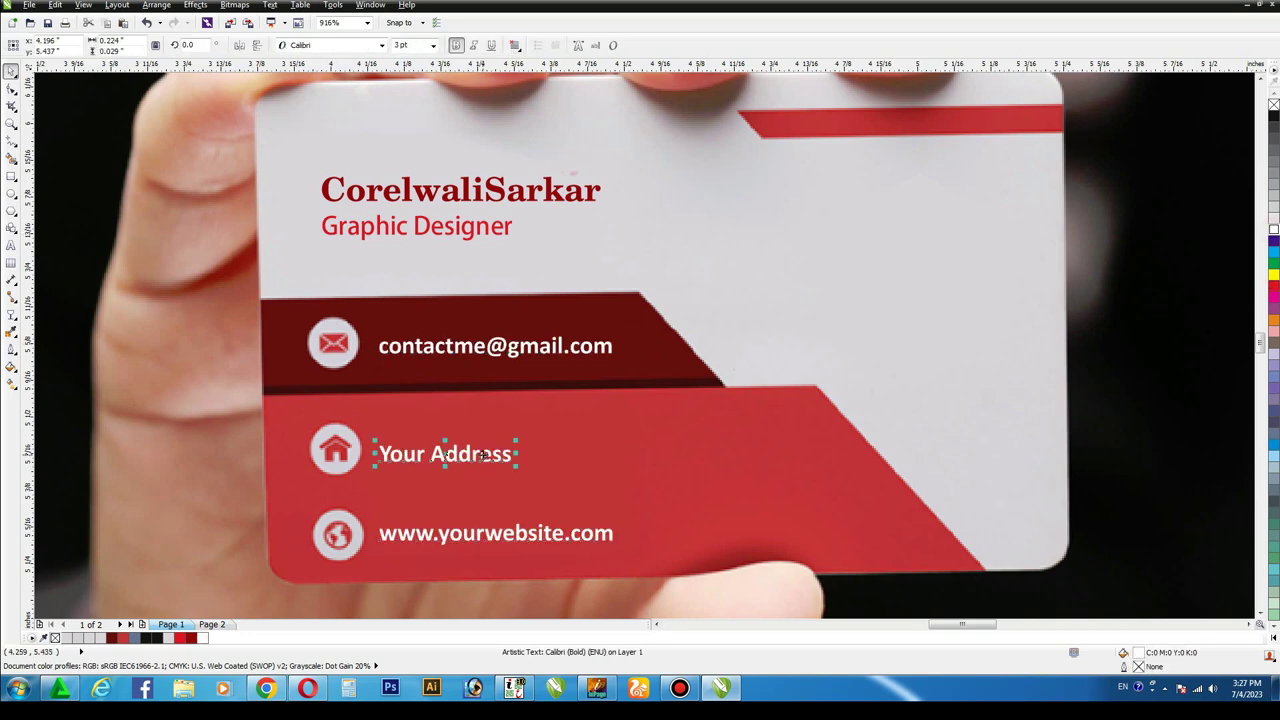
left_click_drag(483, 455, 483, 452)
- Rotate the three contact lines 0.6° and nudge the website text slightly down
left_click(507, 543, "shift")
left_click(510, 350, "shift")
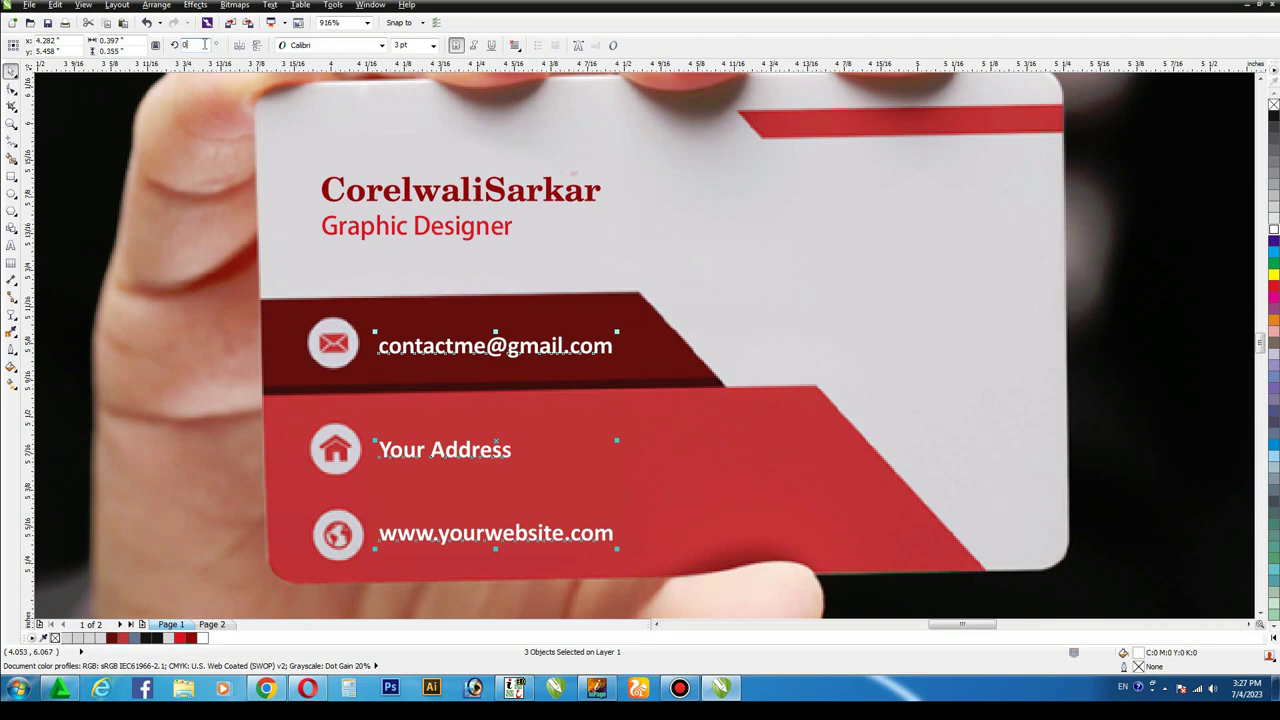
type(".6")
key("Return")
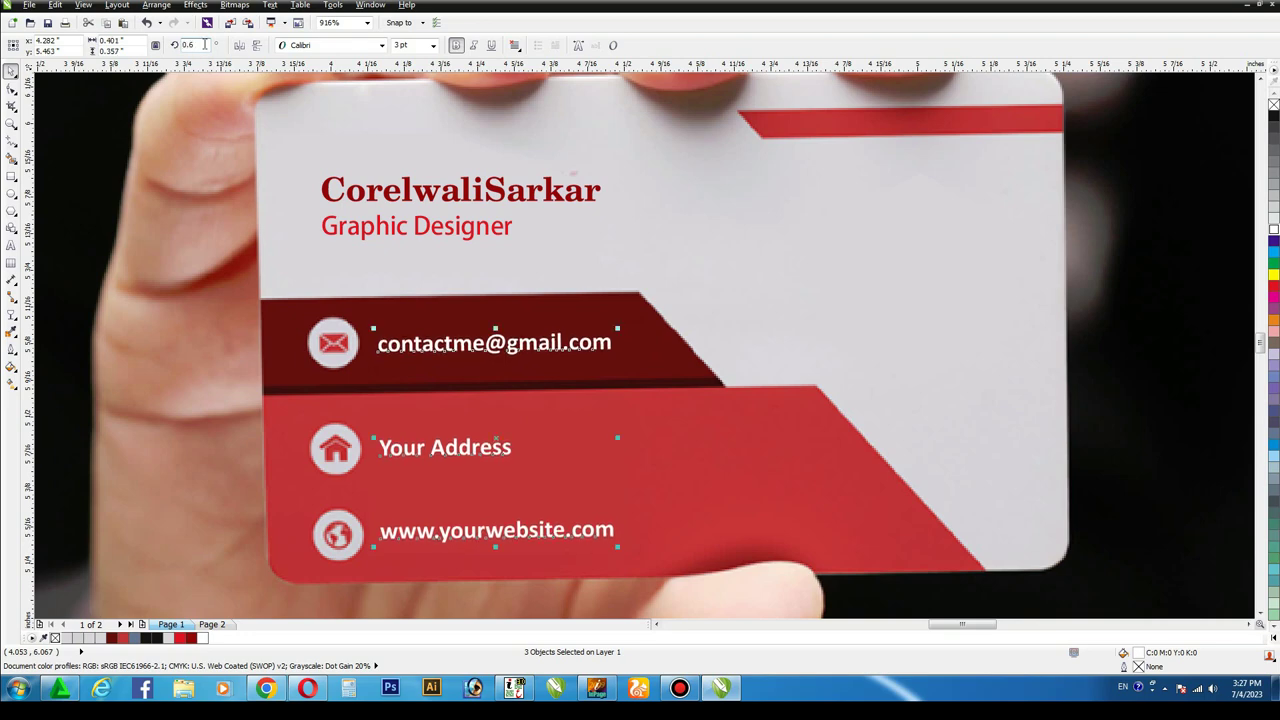
left_click(467, 496)
left_click(467, 532)
left_click_drag(465, 532, 465, 535)
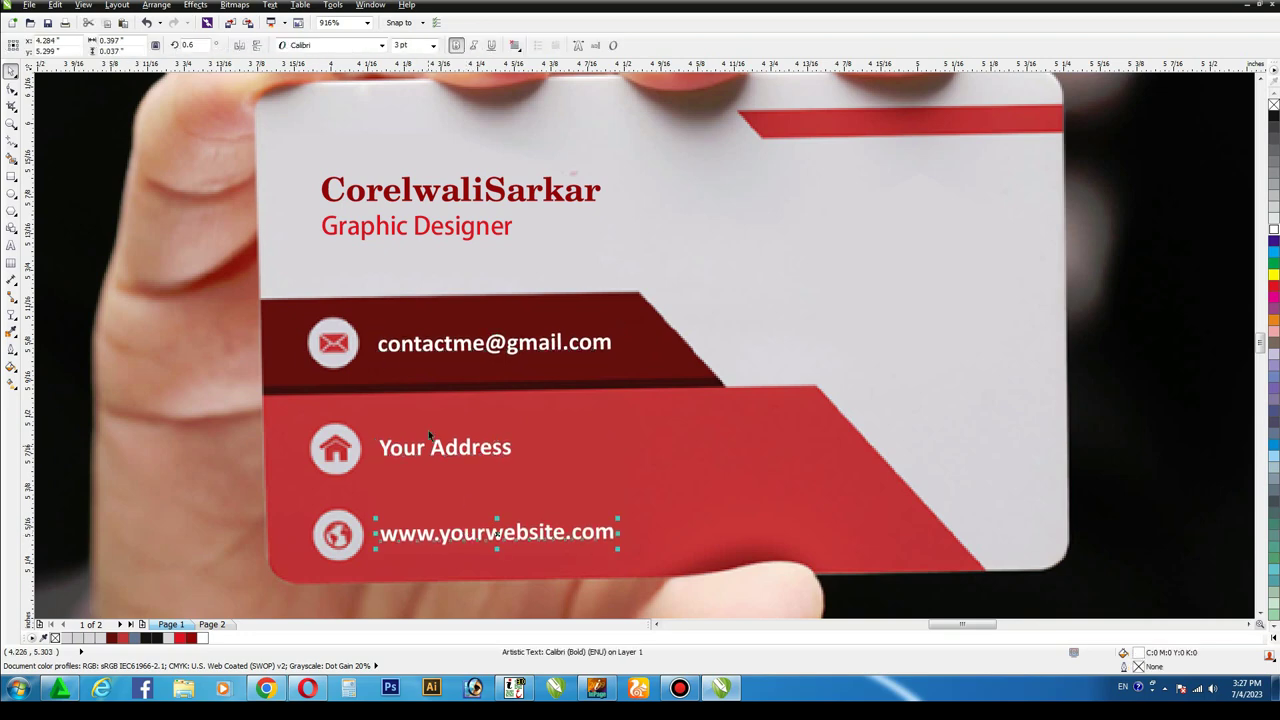
left_click(466, 449)
- Try tilting the name and Graphic Designer lines, then undo that rotation
left_click(465, 452)
left_click(478, 230)
left_click(500, 195, "shift")
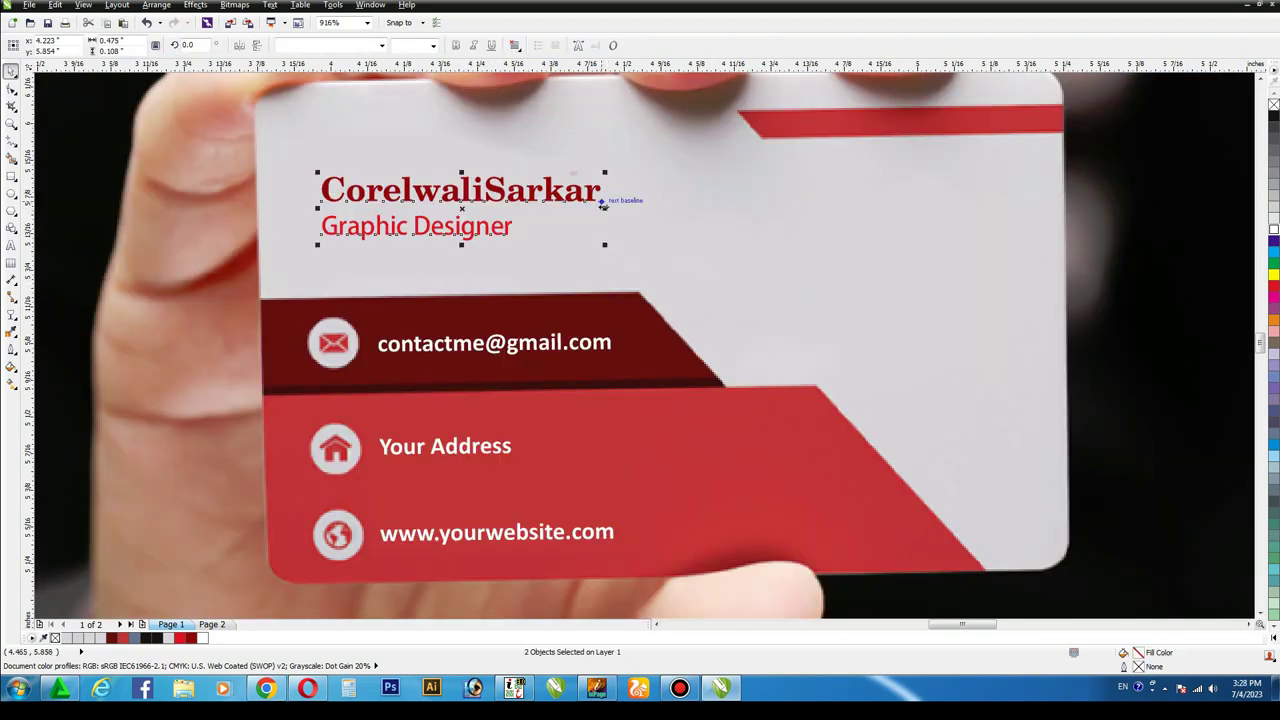
left_click(600, 200)
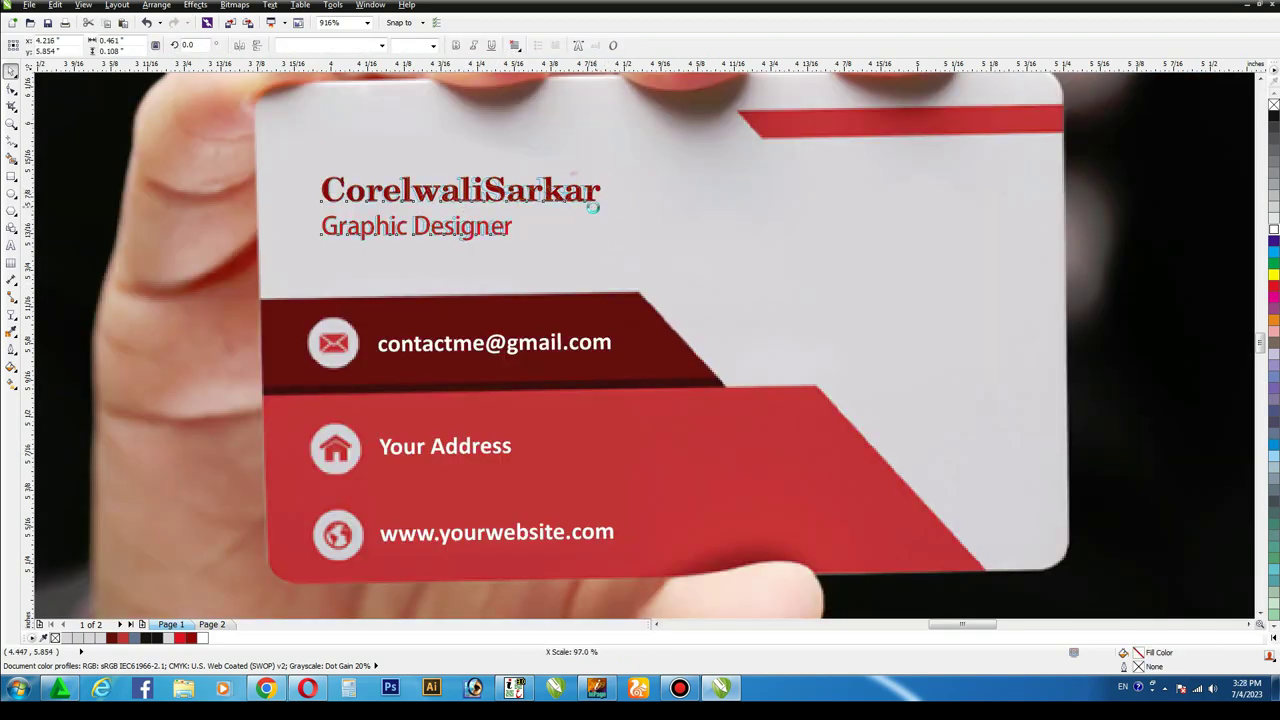
left_click_drag(597, 251, 599, 246)
key("ctrl+z")
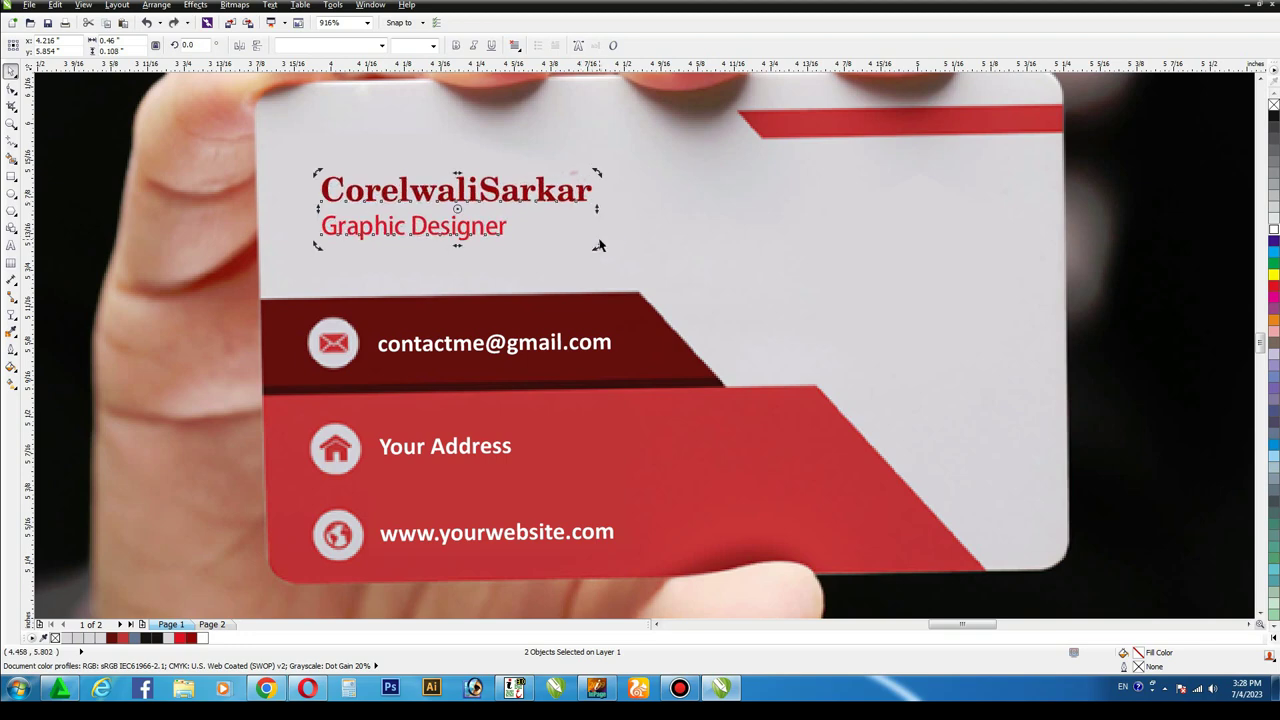
key("Escape")
scroll(934, 363, "down", 3)
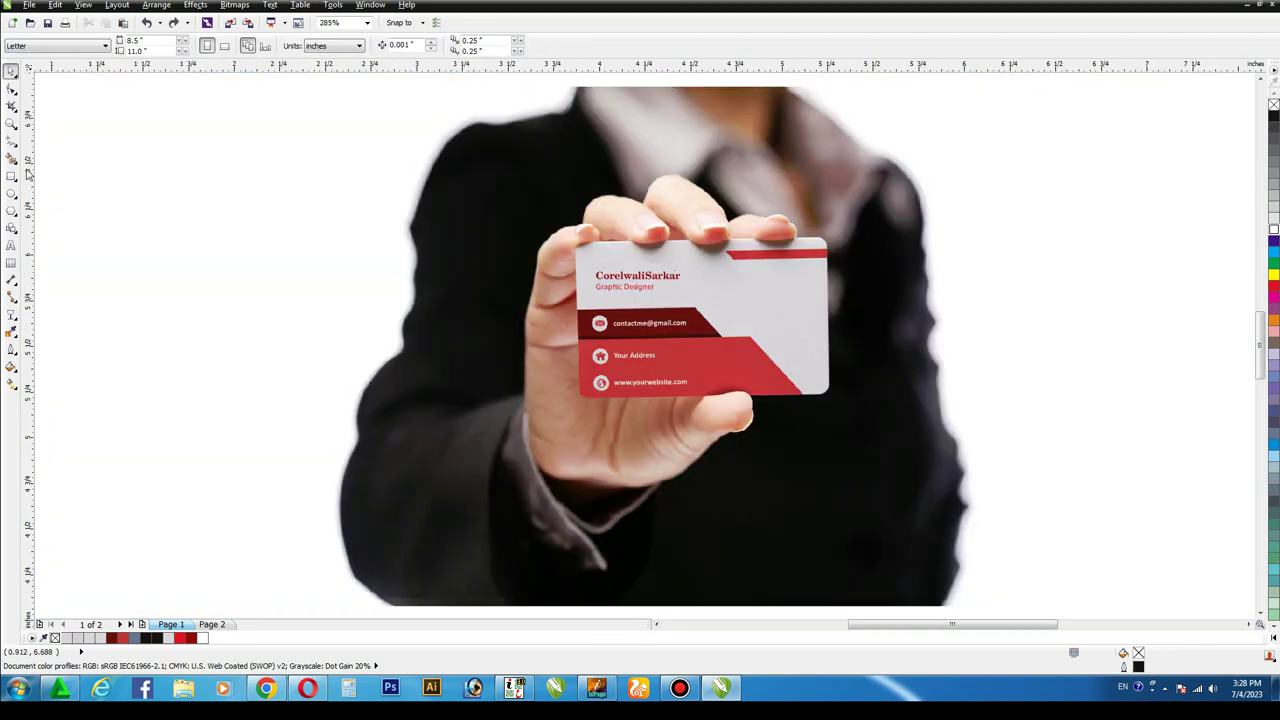
- Draw a circle beside the photo and trim a smaller concentric copy out of it
left_click(11, 193)
left_click_drag(1009, 250, 1111, 352)
key("space")
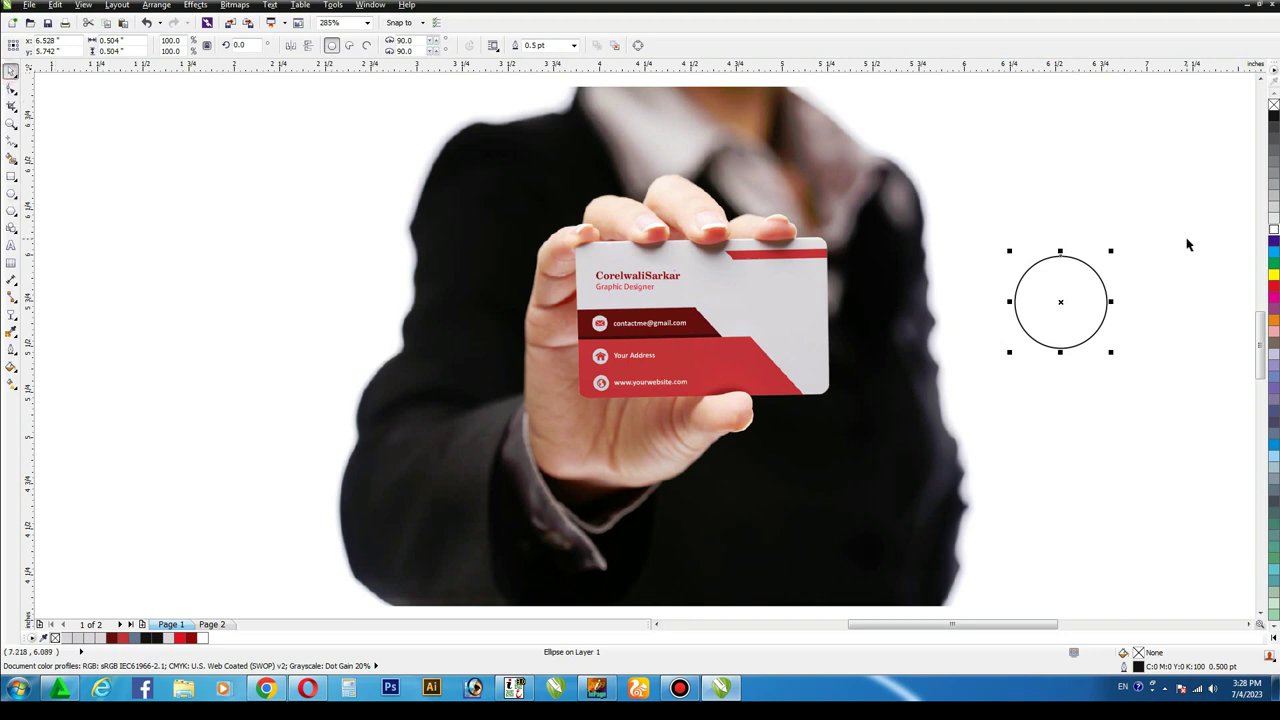
left_click_drag(1113, 249, 1088, 273)
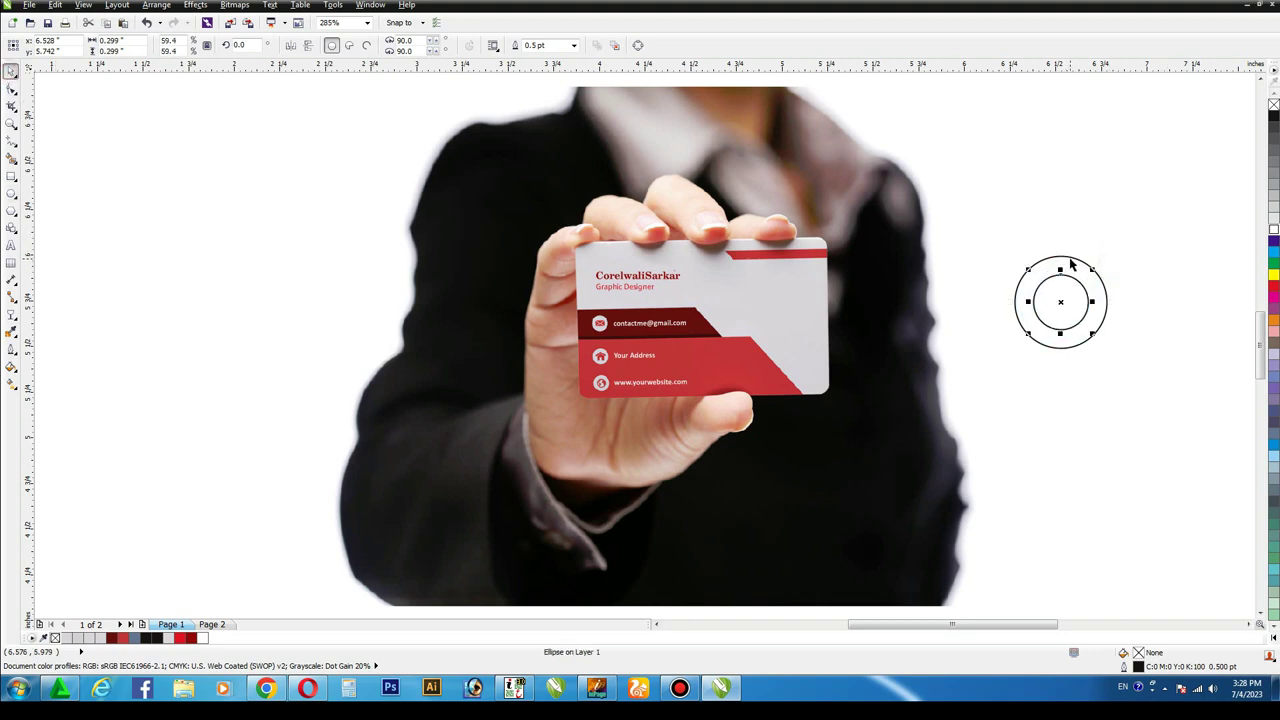
left_click(427, 48)
left_click(1088, 204)
- Place a rectangle over the circles' lower half and Smart Fill the ring above it
key("F6")
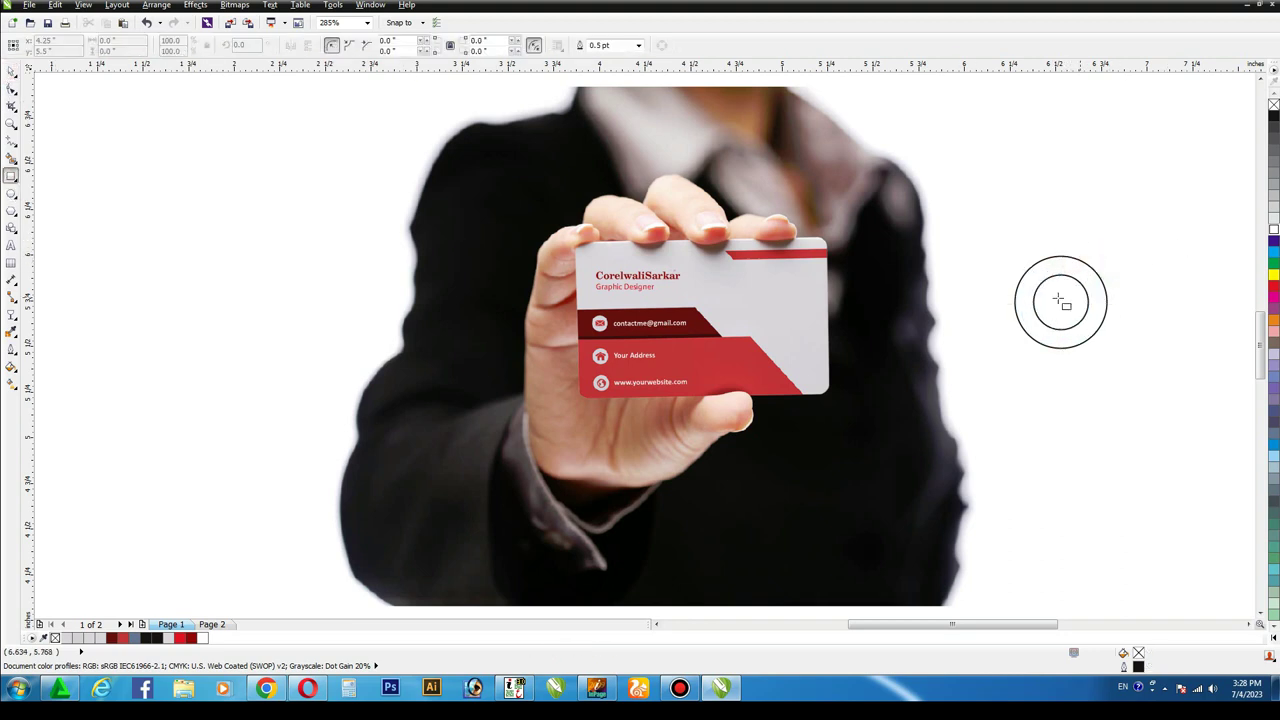
left_click_drag(997, 296, 1133, 358)
key("space")
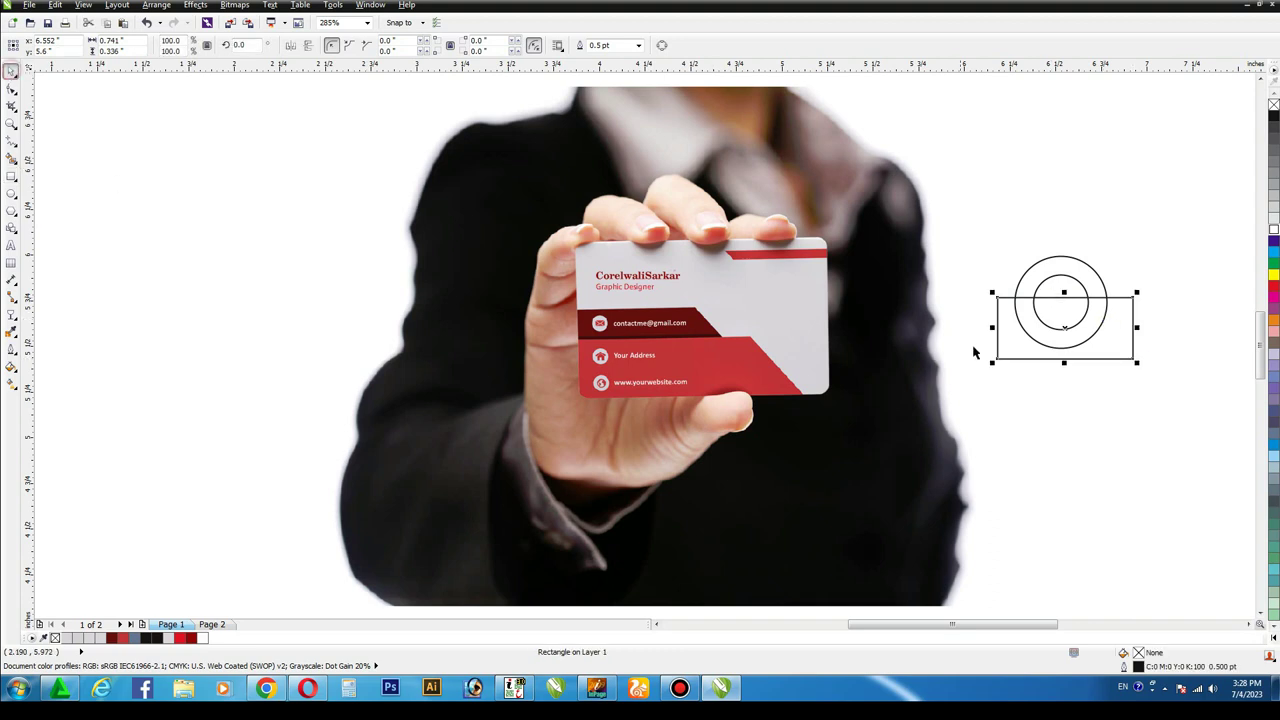
left_click_drag(1061, 302, 1060, 300)
left_click(11, 158)
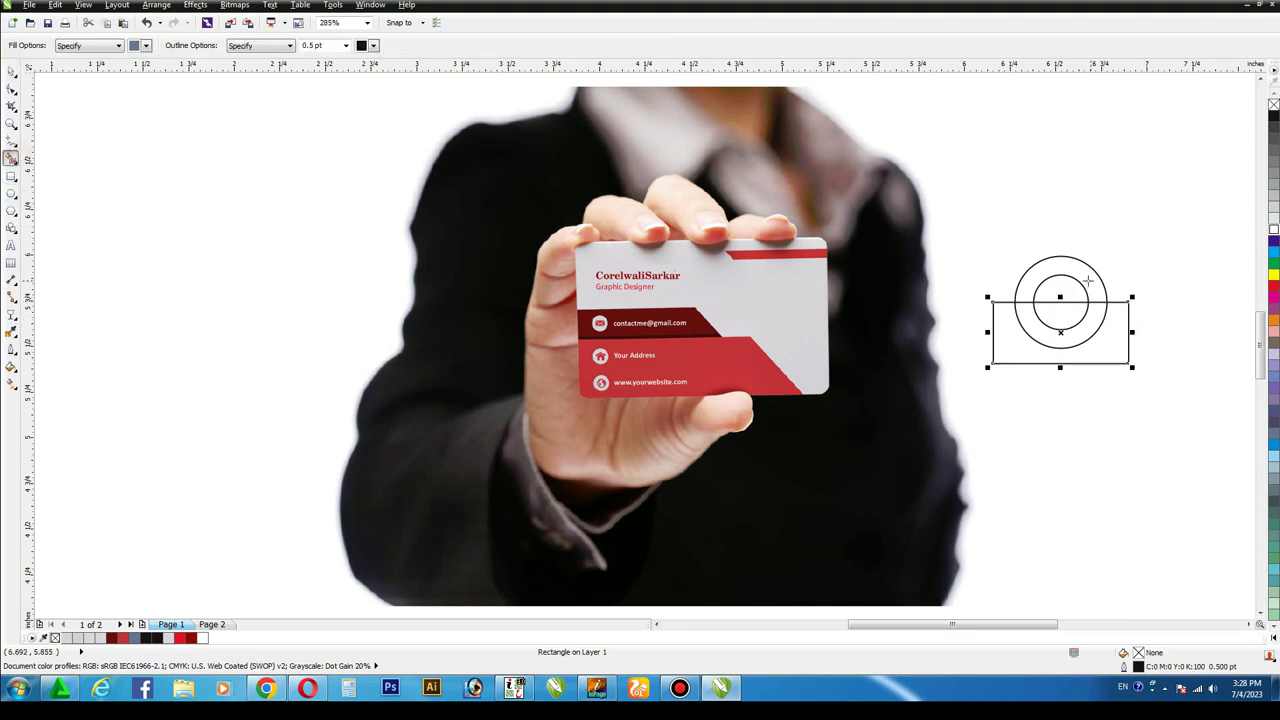
left_click(1040, 275)
- Smart Fill the inner circle area, then shrink the rectangle to a strip and delete it
left_click(11, 72)
left_click(1062, 364)
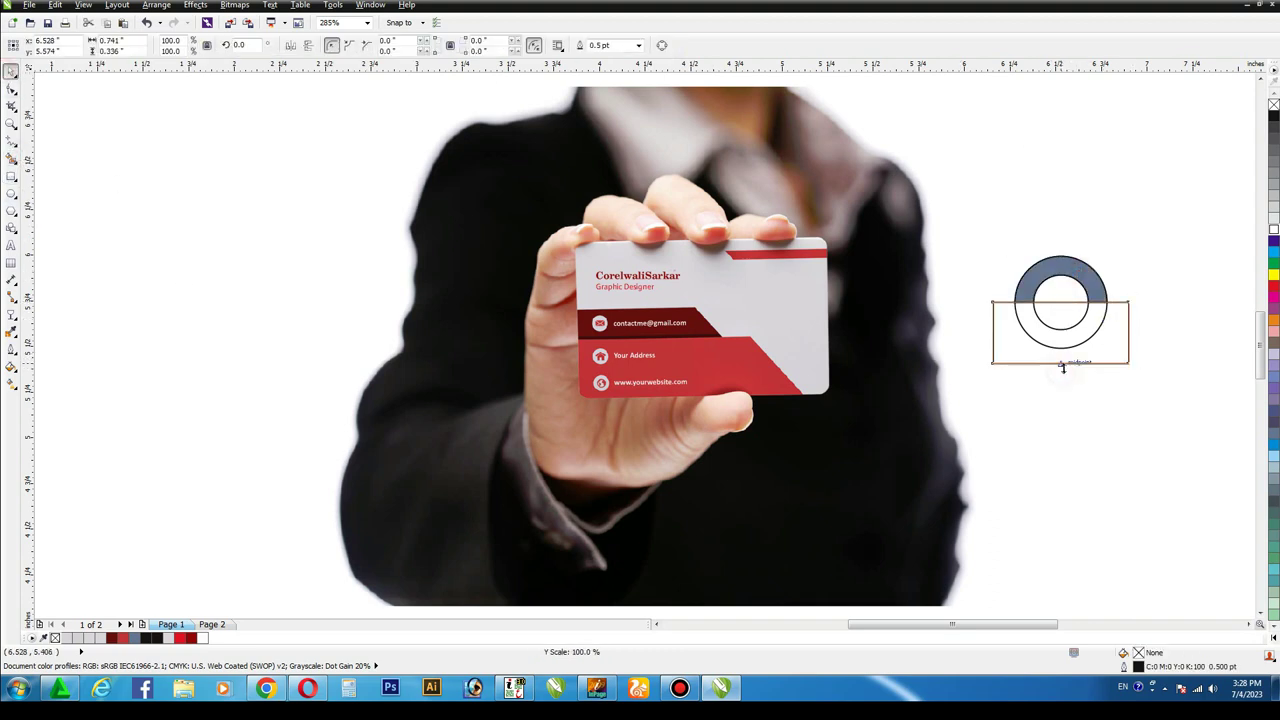
left_click(11, 158)
left_click(1060, 290)
left_click(11, 72)
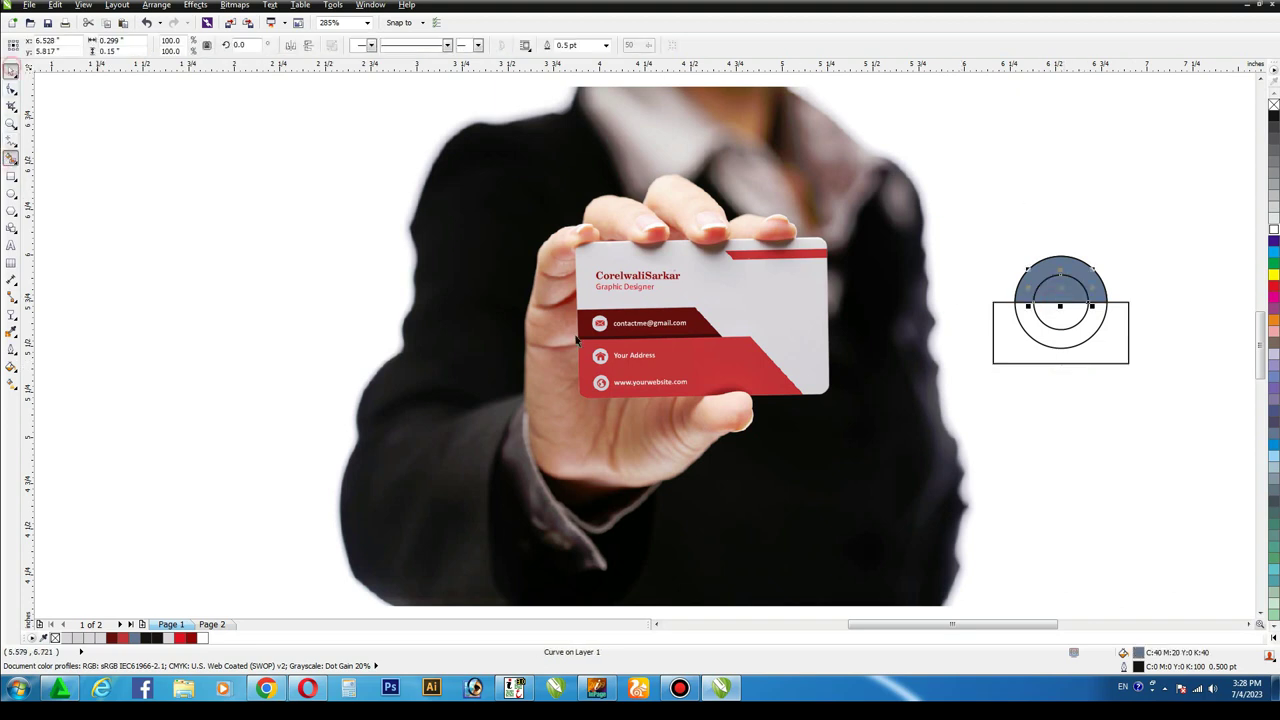
left_click(1062, 364)
left_click_drag(1061, 364, 1067, 312)
left_click(1128, 305)
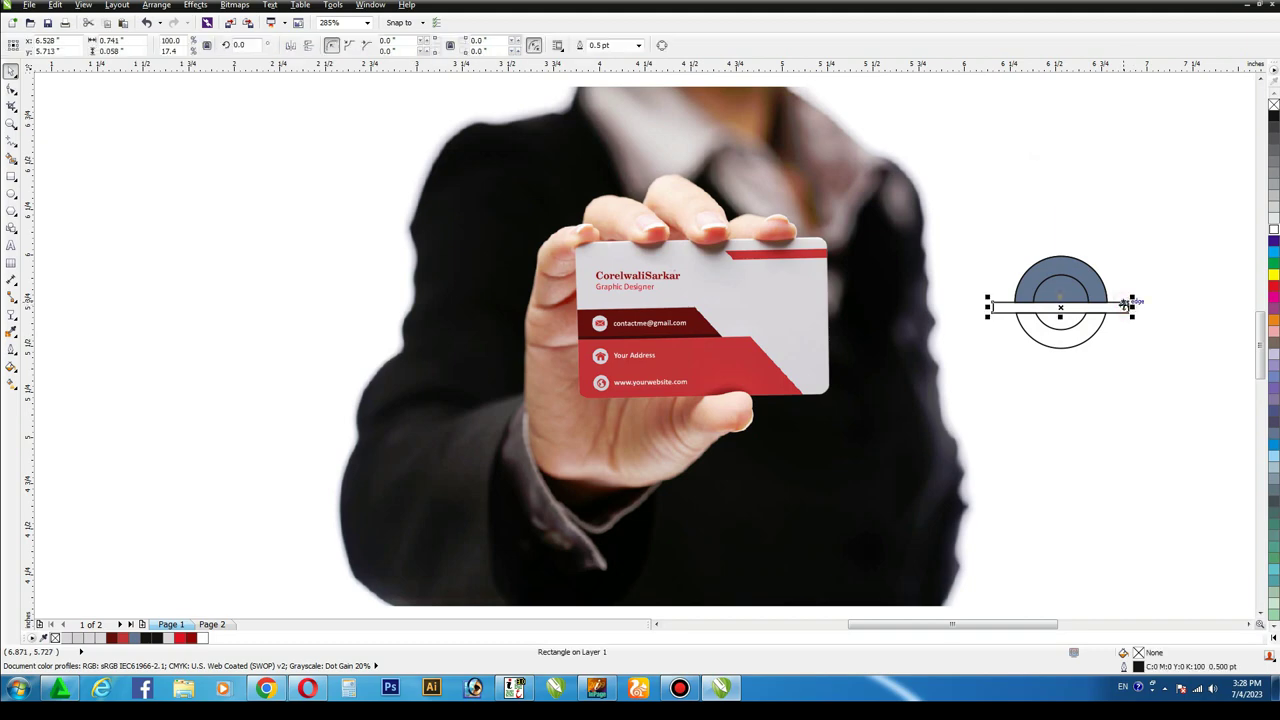
key("Delete")
- Fill the upper half-circle black without outline and add a smaller white copy inside
left_click(1060, 280)
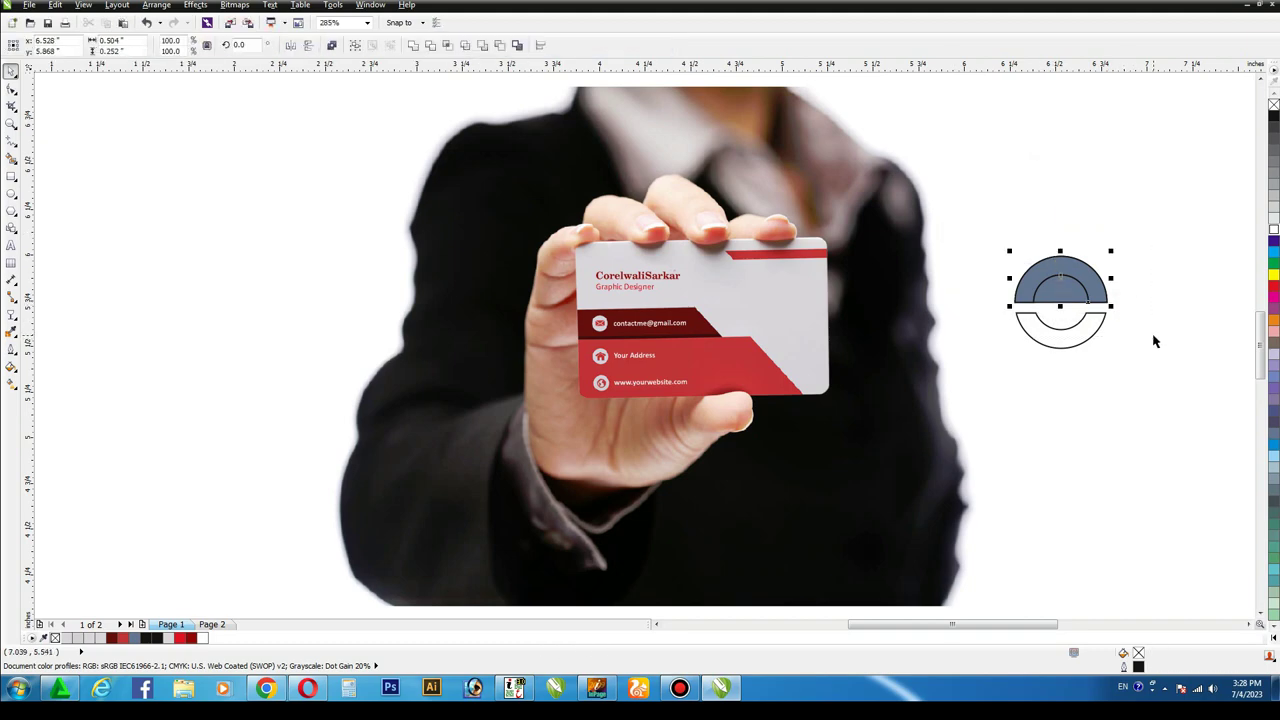
left_click(1274, 115)
right_click(1274, 104)
left_click_drag(1110, 252, 1104, 266)
left_click(1271, 231)
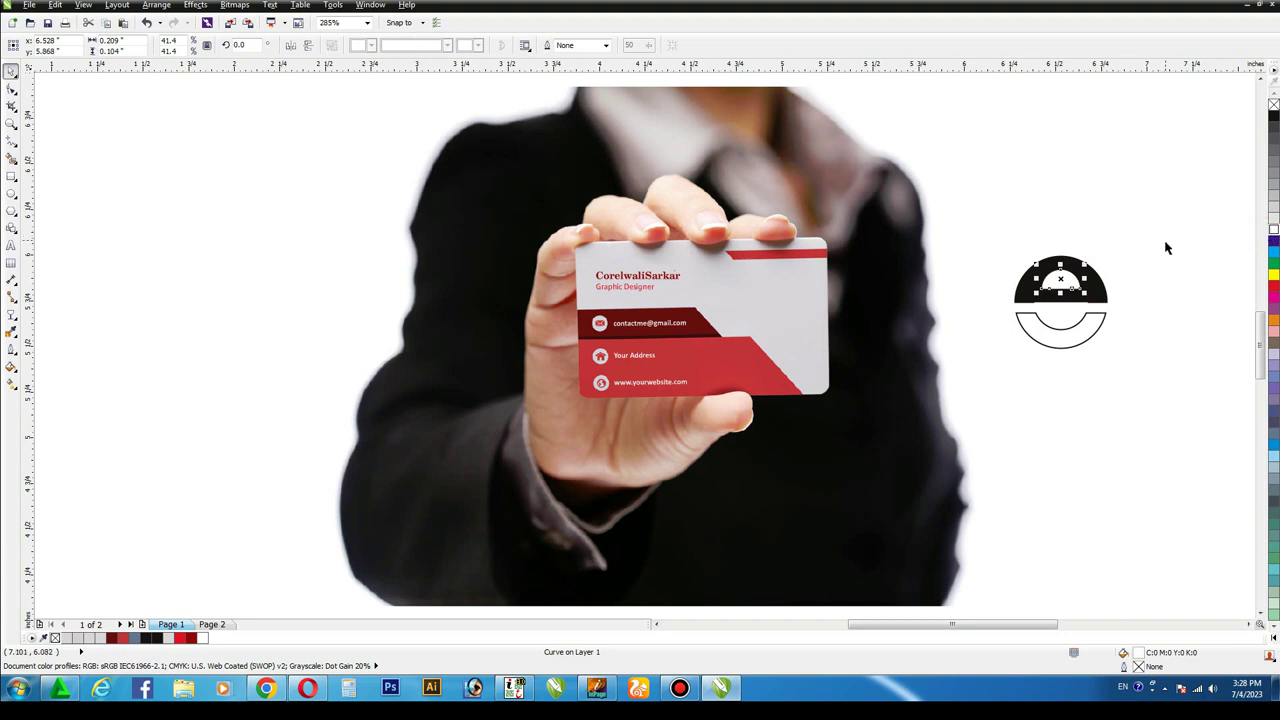
left_click(1137, 214)
left_click(1060, 280)
key("Escape")
- Combine the pieces into one 'e', fill it red, remove its outline and scale it down
mouse_move(1061, 281)
left_mouse_down()
mouse_move(1120, 243)
mouse_move(1035, 368)
left_mouse_up()
left_click(413, 47)
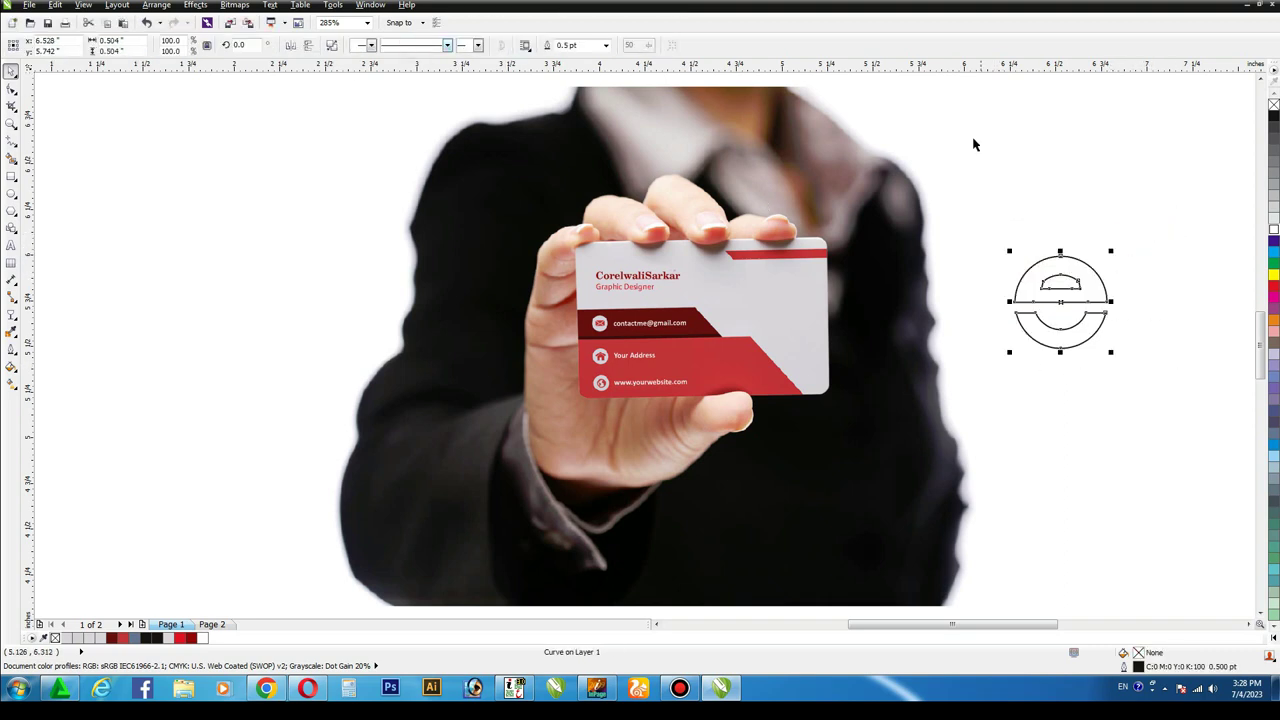
left_click(1274, 116)
left_click(1274, 288)
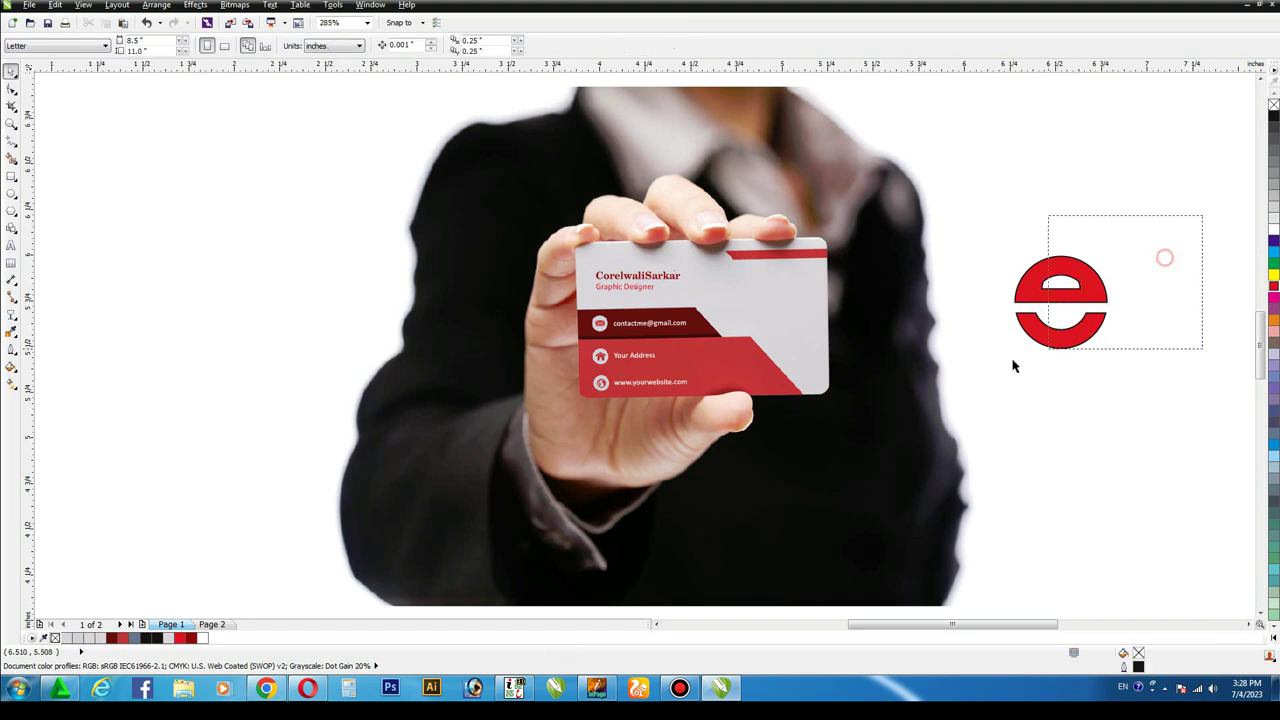
right_click(1273, 107)
left_click(1160, 226)
left_click_drag(1160, 226, 975, 372)
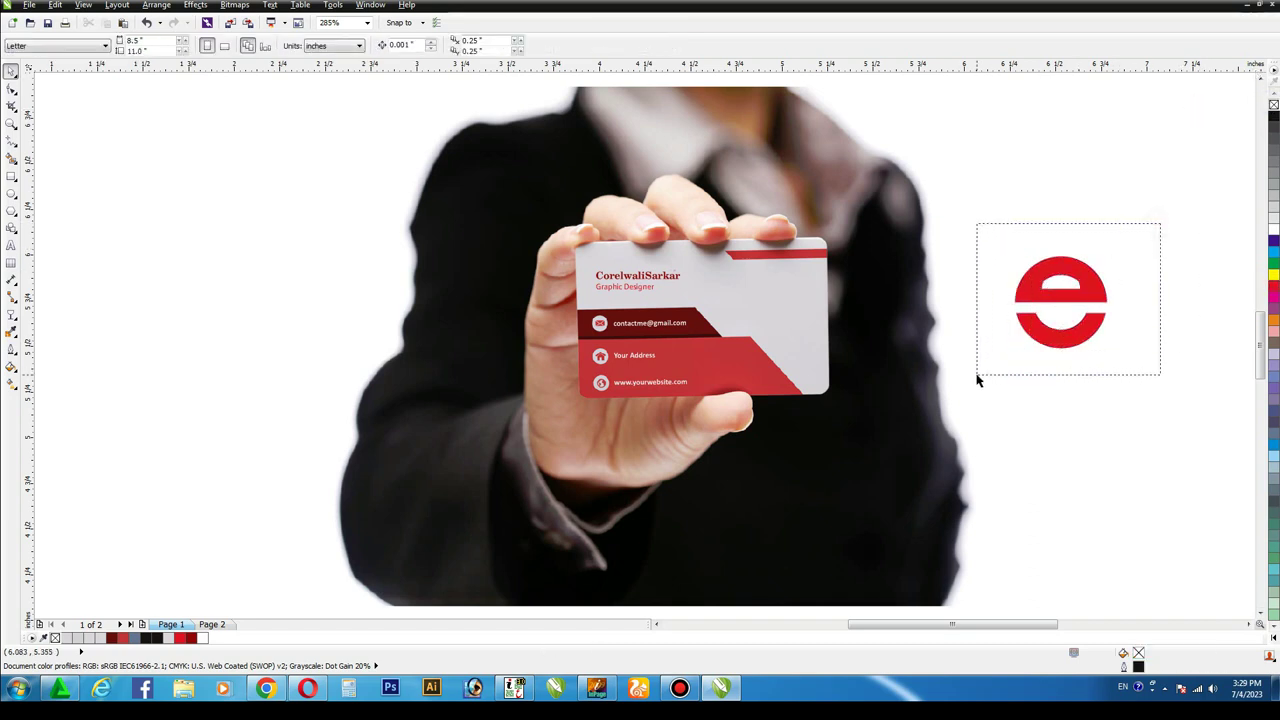
mouse_move(1111, 251)
left_mouse_down()
mouse_move(1089, 279)
mouse_move(809, 268)
left_mouse_up()
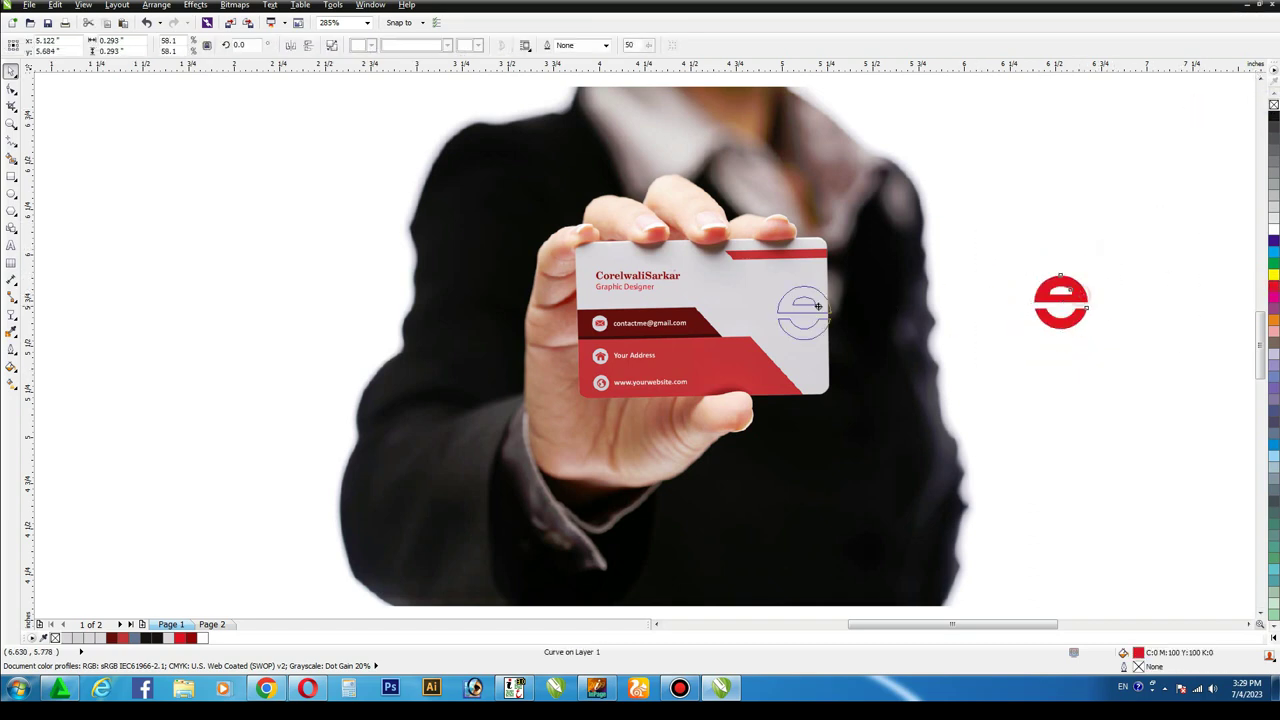